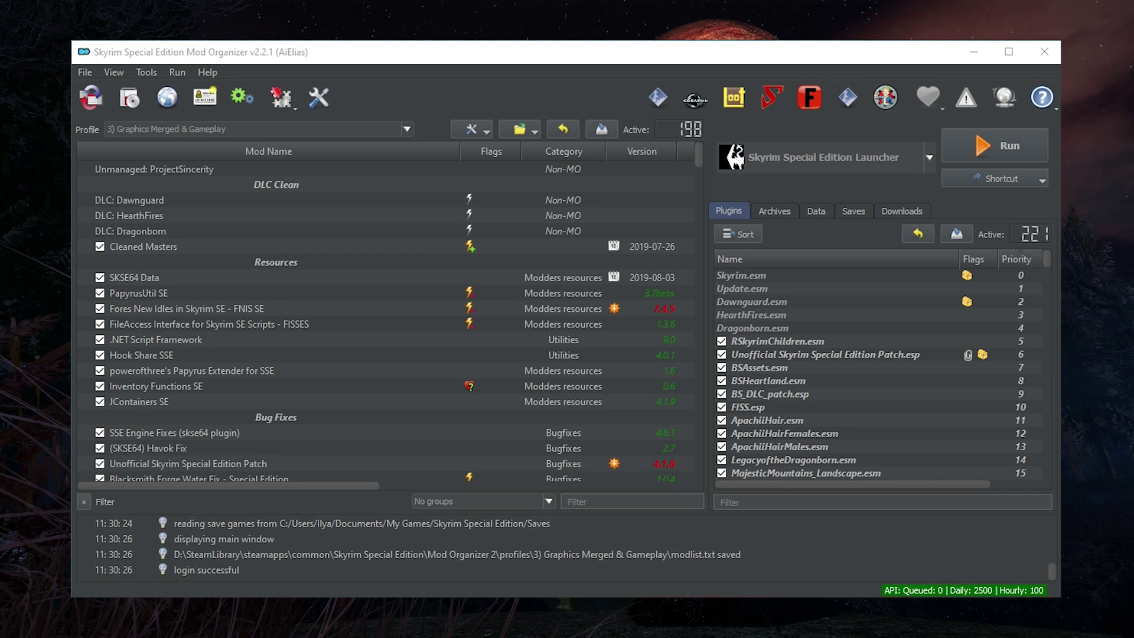
Disable the mods Beyond Skyrim - Bruma Overhaul HD, Wyrmstooth and Legacy of the Dragonborn SSE in the Quests & New Lands section.
scroll(303, 466, down, 15)
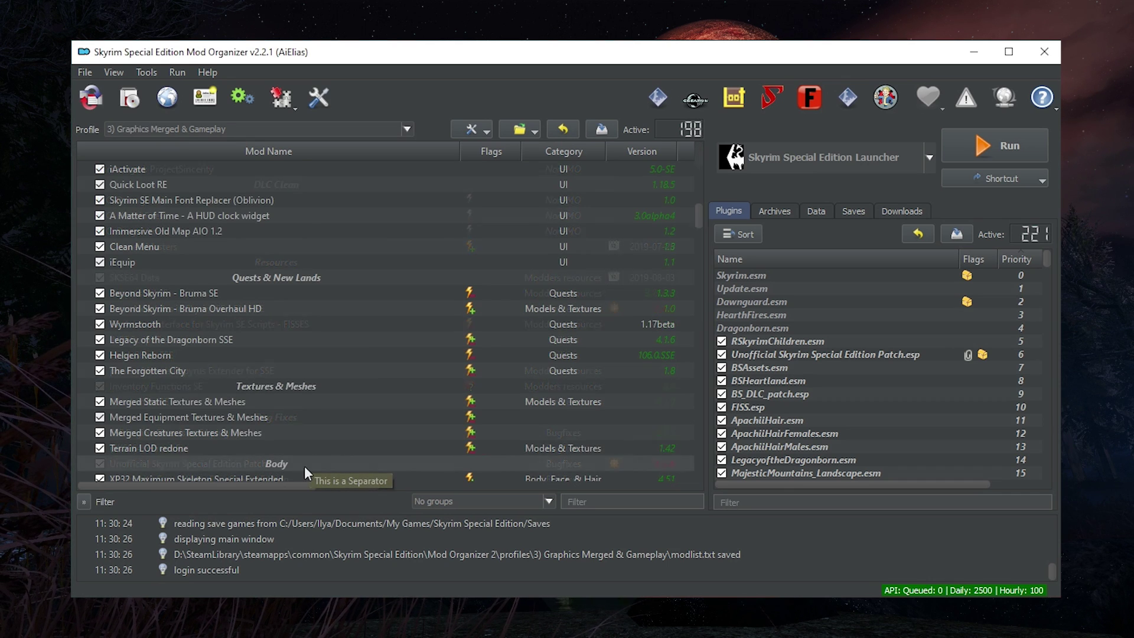
click(100, 308)
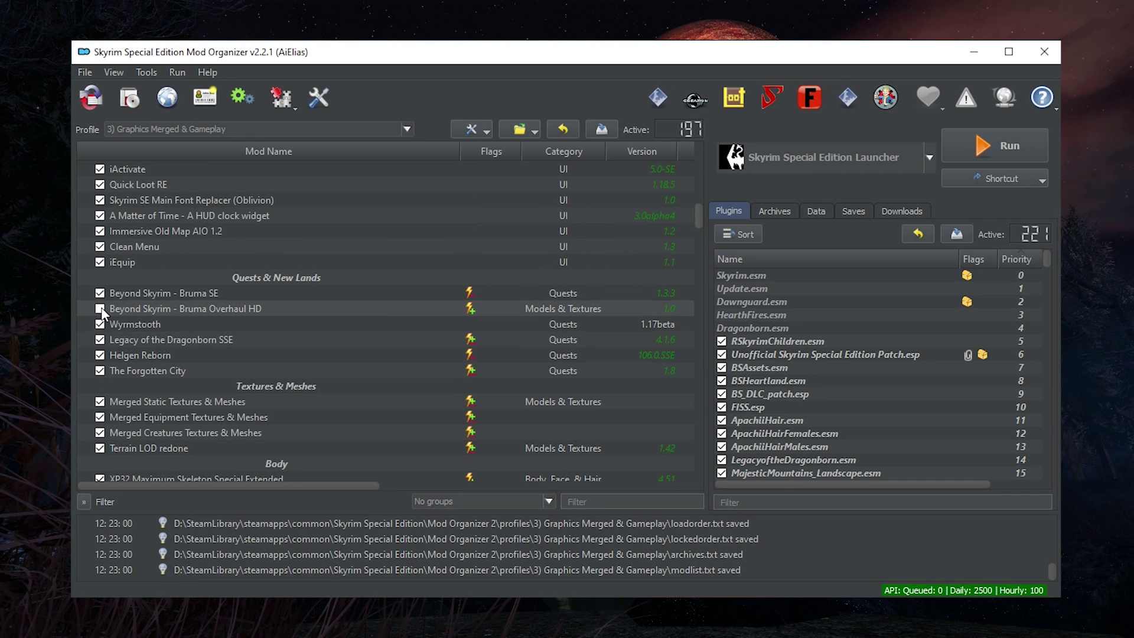
click(100, 324)
click(100, 339)
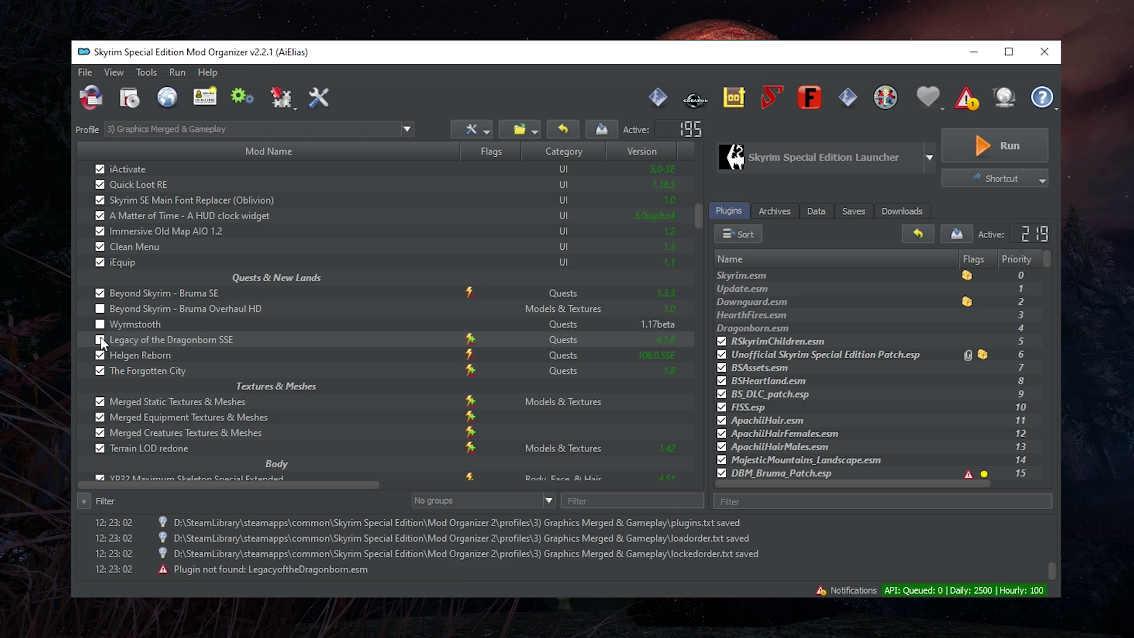
Re-enable Legacy of the Dragonborn SSE, Beyond Skyrim - Bruma Overhaul HD and Wyrmstooth.
click(100, 340)
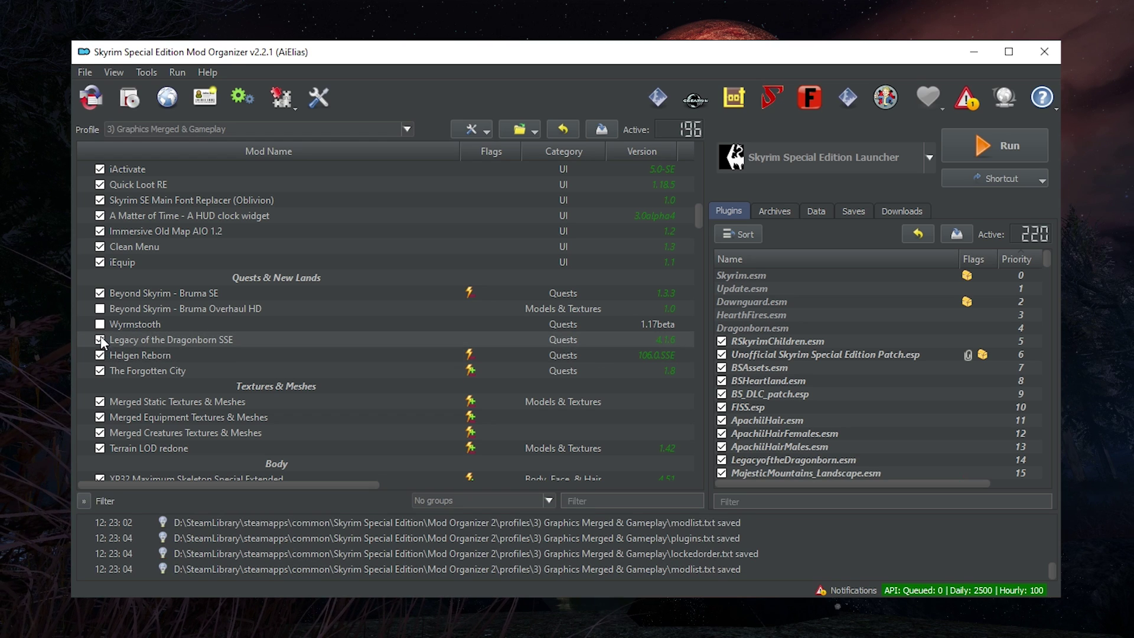
click(100, 308)
click(99, 324)
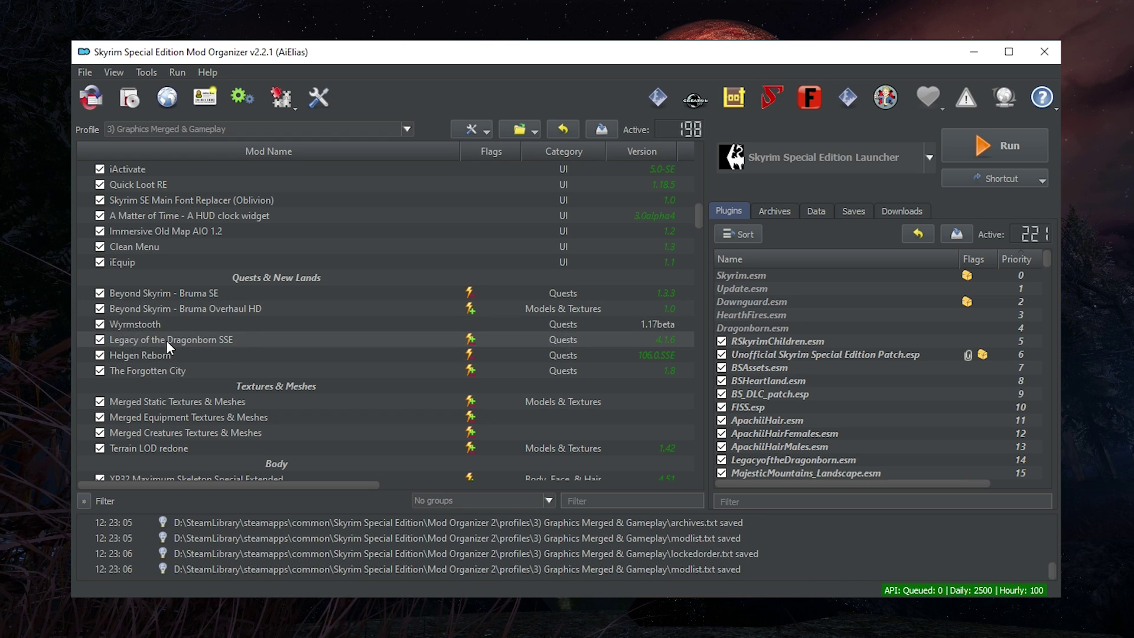
Try reordering Wyrmstooth, alone and grouped with the mods below it, within the Quests & New Lands section, restoring the original order.
mouse_move(166, 327)
mouse_down()
mouse_move(173, 358)
mouse_move(179, 320)
mouse_up()
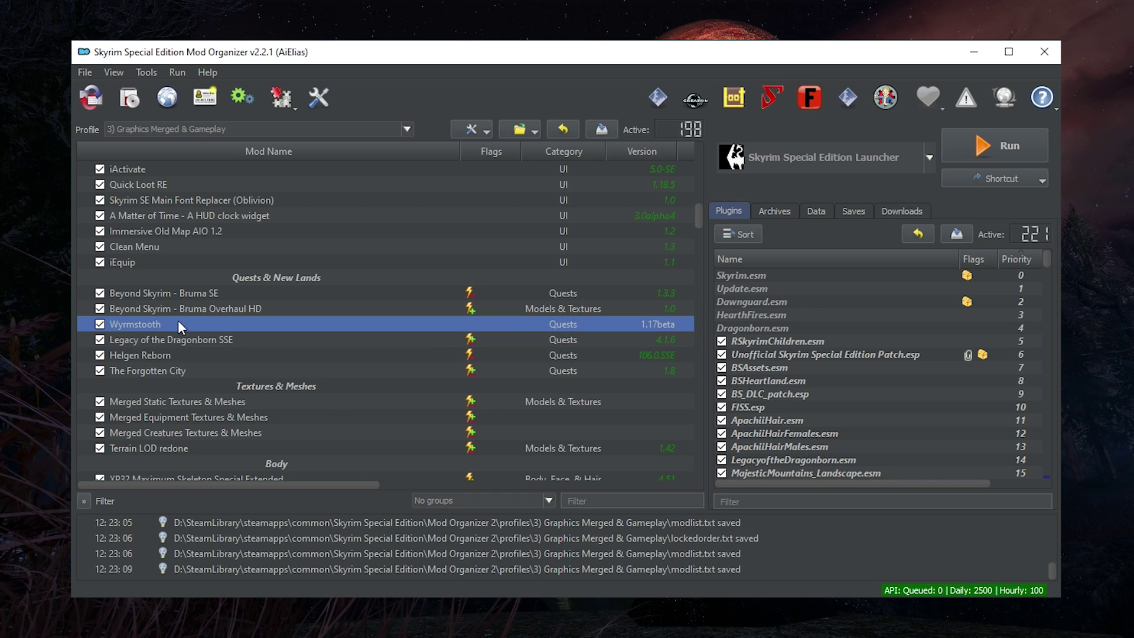
shift+click(163, 348)
drag(173, 338, 205, 331)
scroll(337, 419, up, 6)
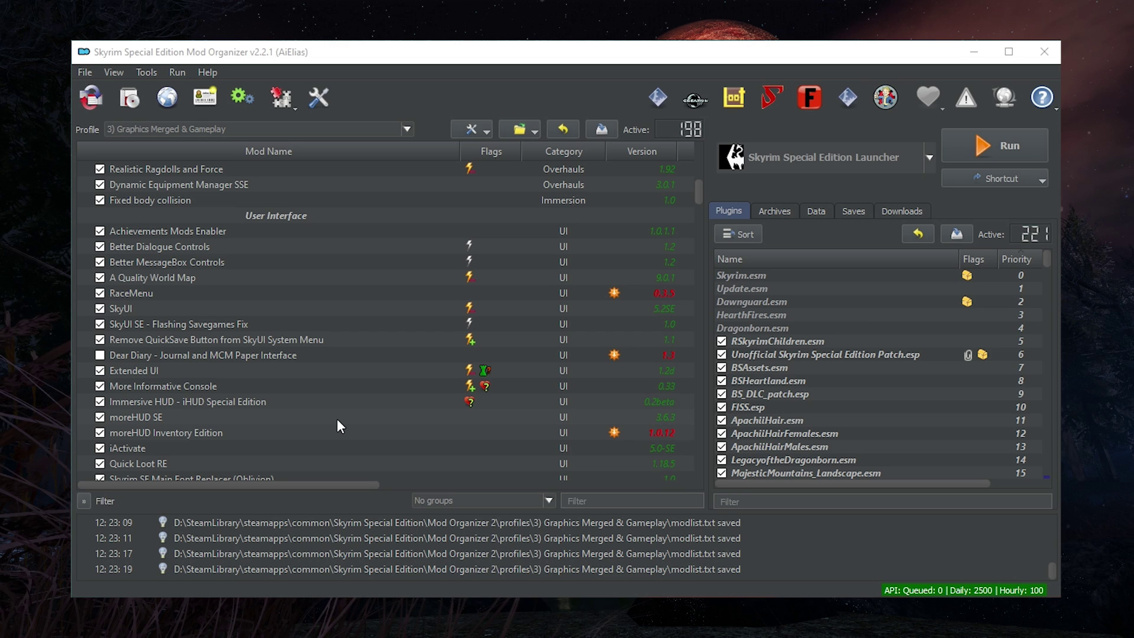
scroll(337, 420, down, 6)
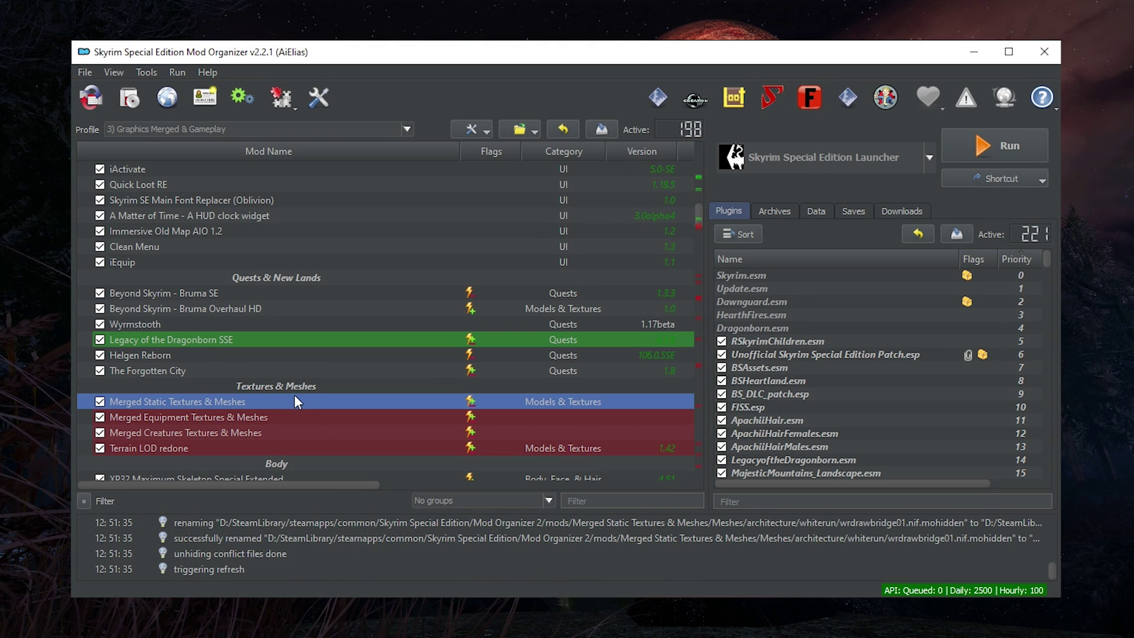
Examine the conflicts of Merged Static Textures & Meshes, including the files without conflicts and the advanced conflict list.
double_click(296, 400)
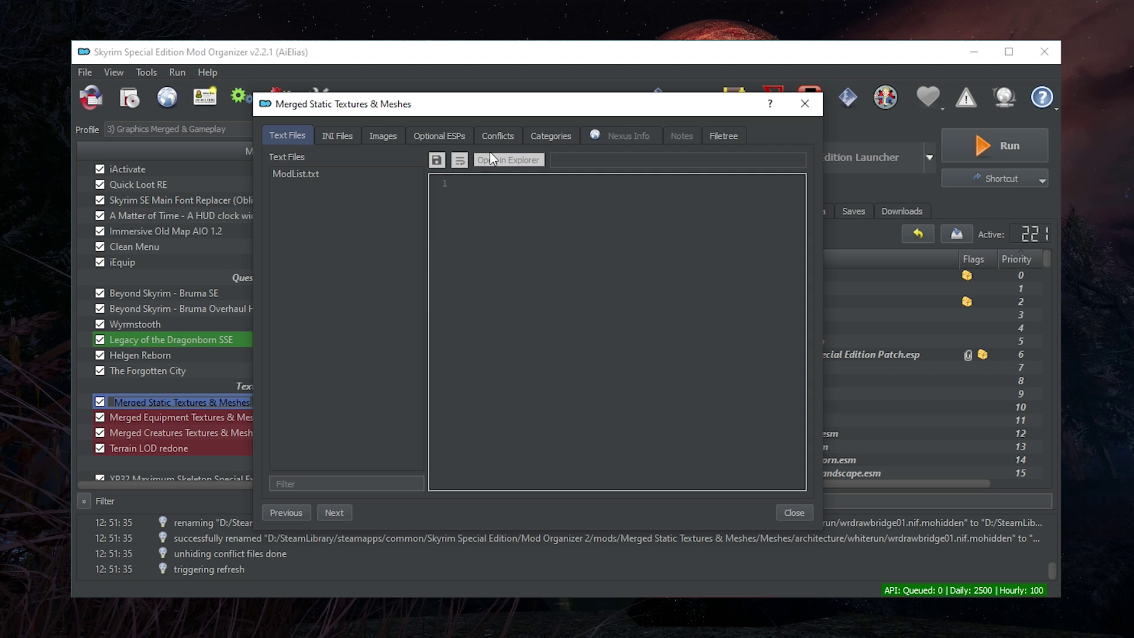
click(497, 136)
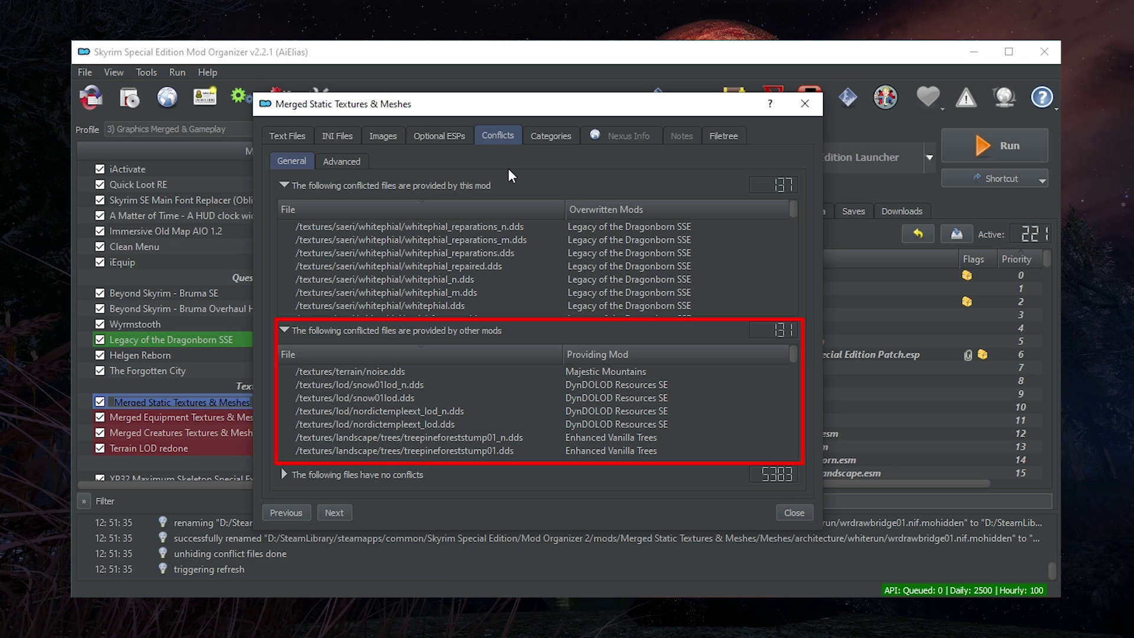
click(285, 474)
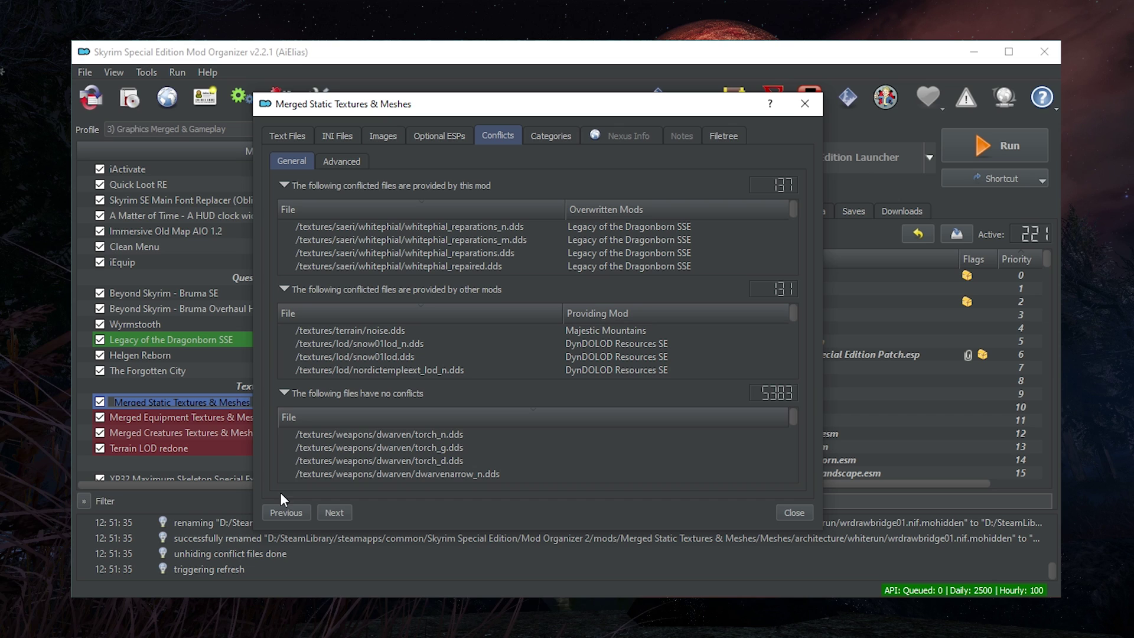
click(339, 164)
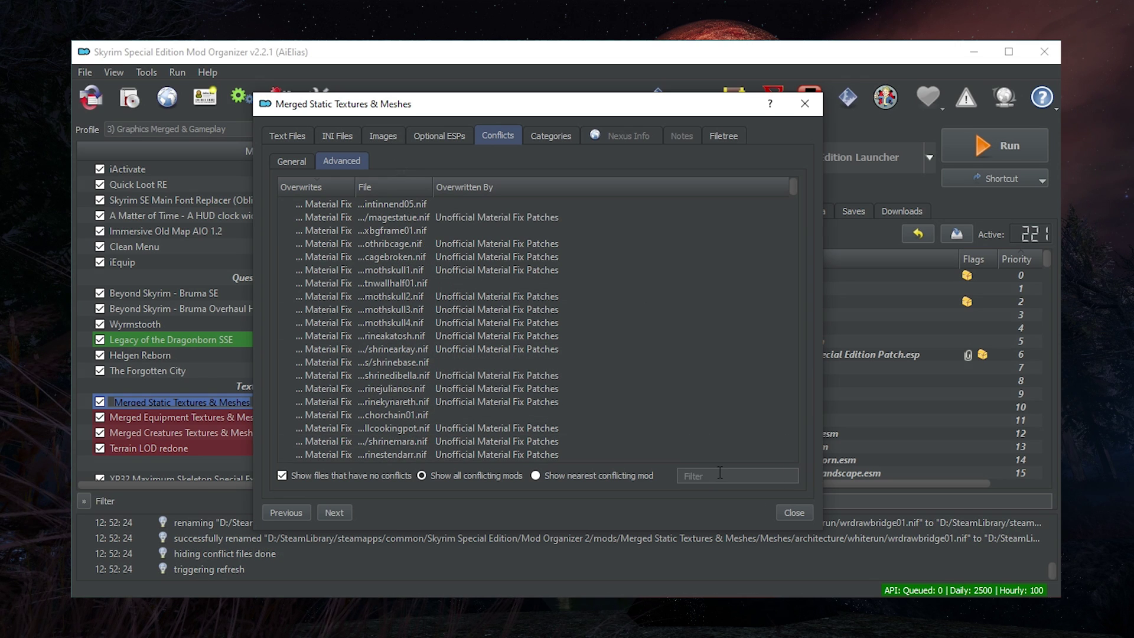
Filter the advanced conflict list by "mohid" and hide the file wrdrawbridge01.nif of Merged Static Textures & Meshes.
text(mohid)
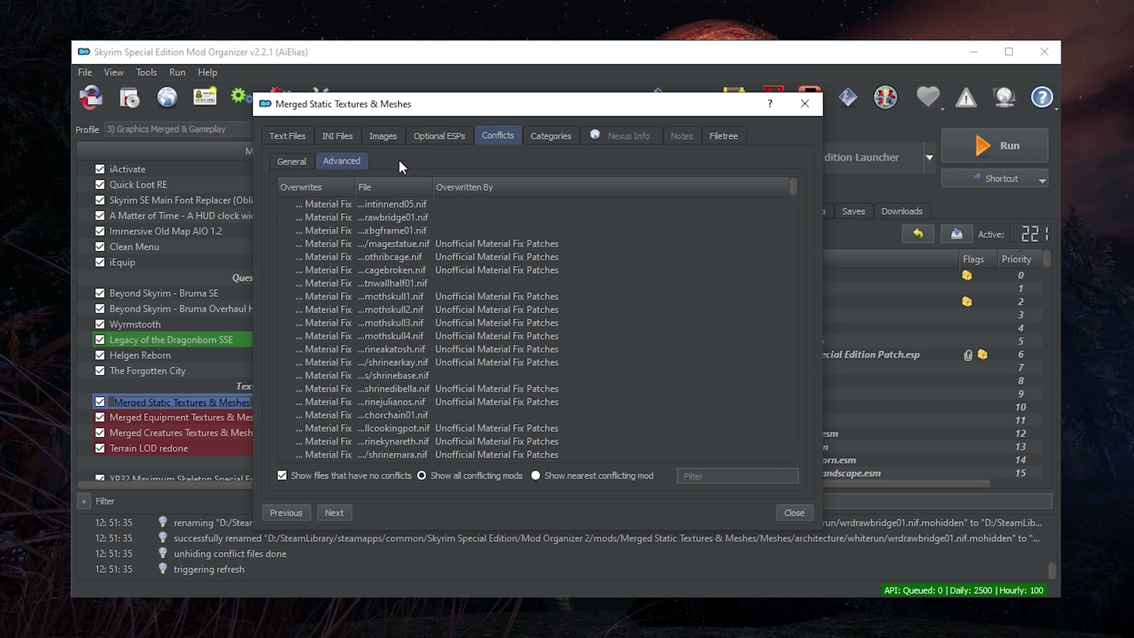
click(384, 218)
right_click(384, 218)
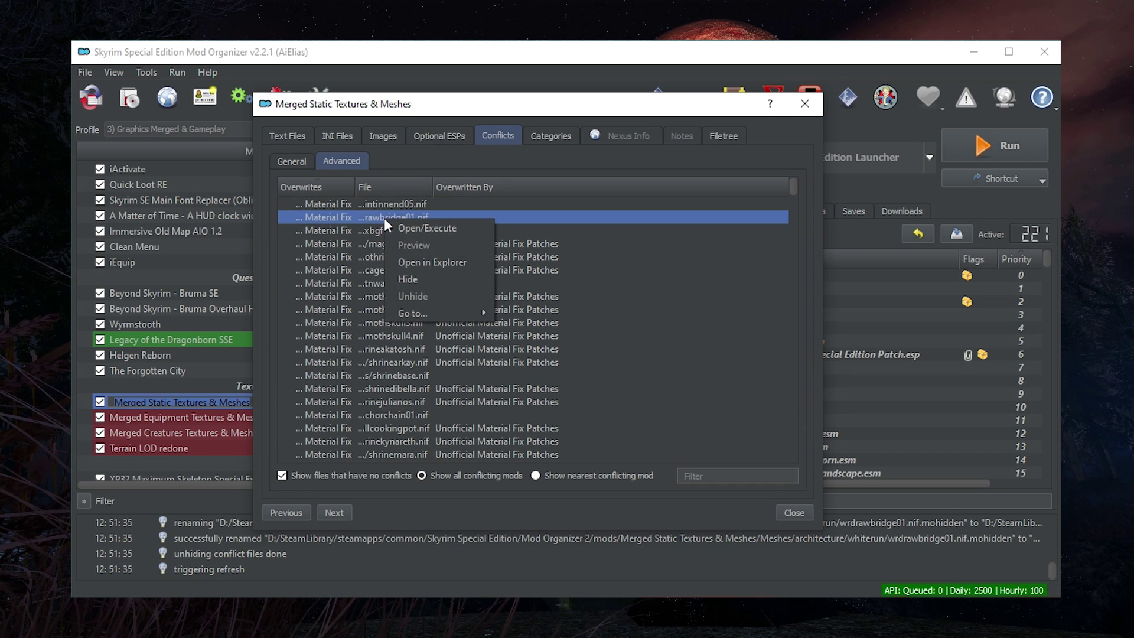
click(423, 275)
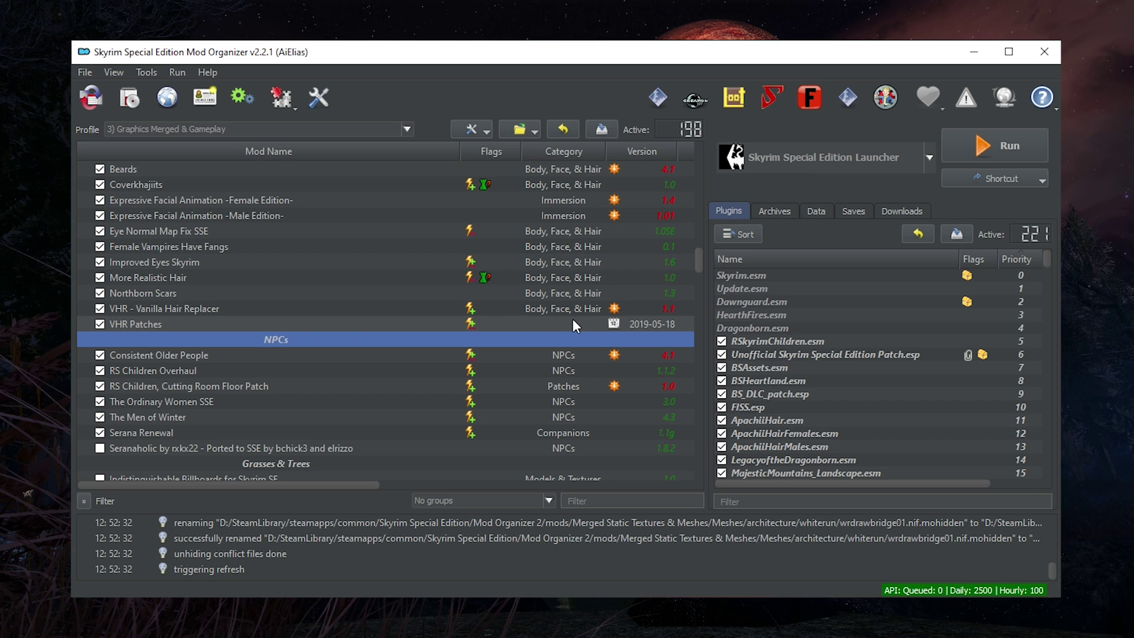
Open the details of the VHR Patches mod and view its Nexus information.
double_click(398, 319)
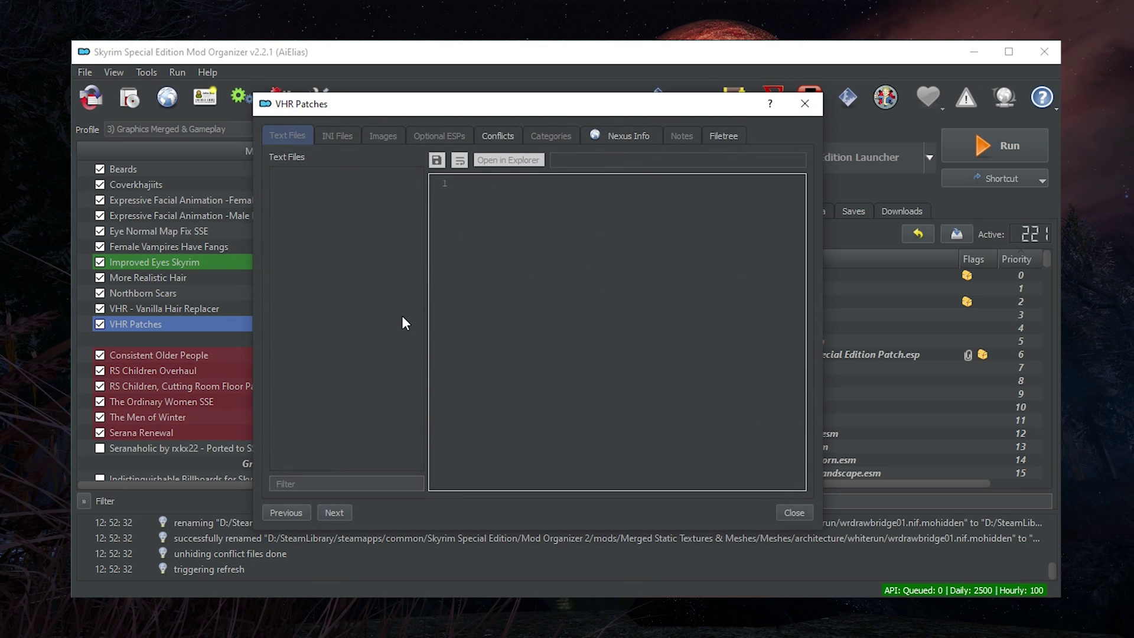
click(618, 142)
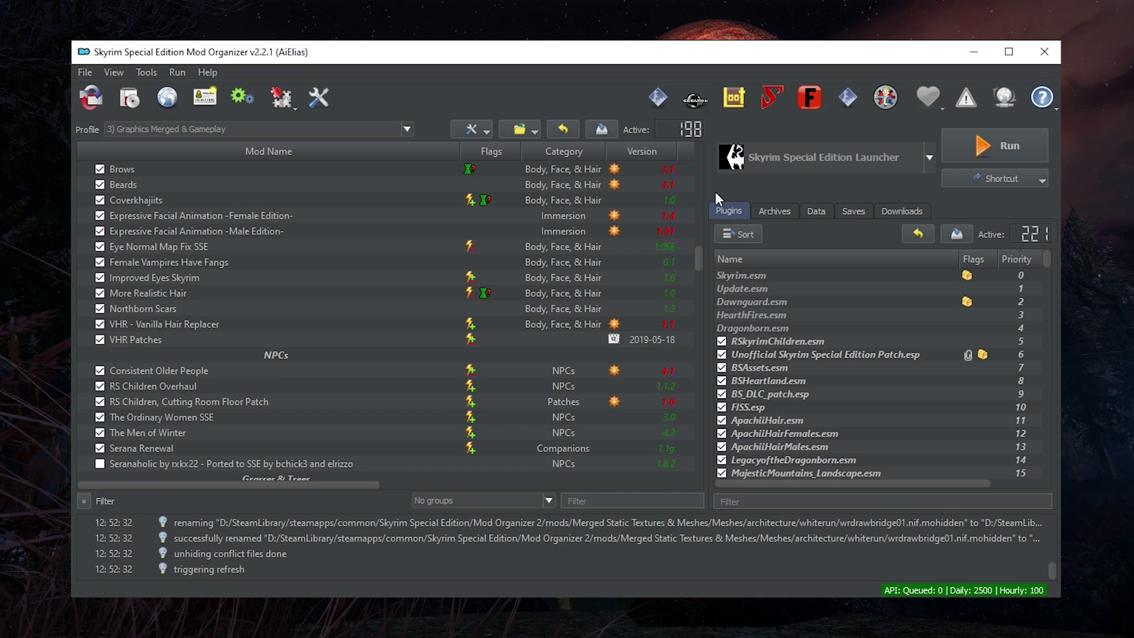
Check all installed mods for updates.
click(472, 128)
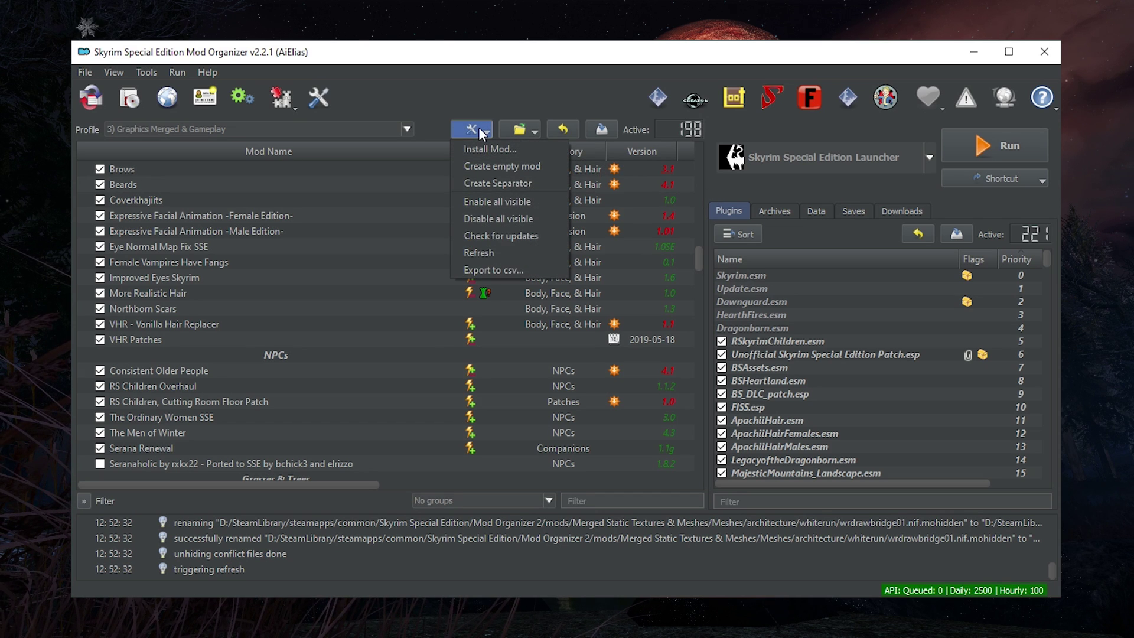
click(513, 234)
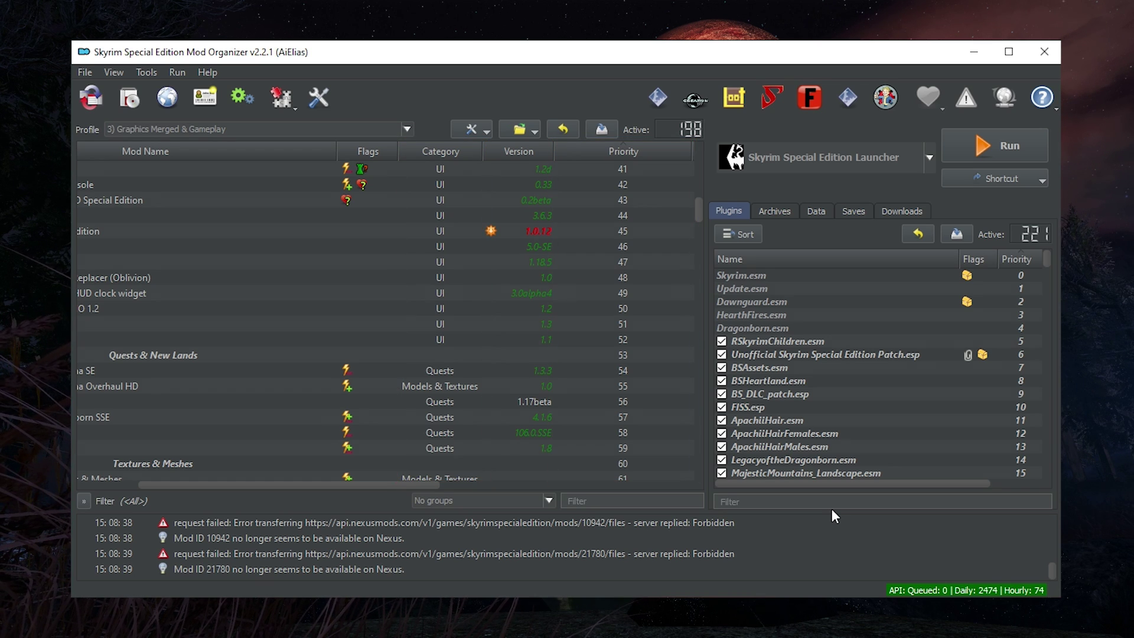
Assign the Music category to the iEquip mod, make Music its primary category, and close the mod's details.
scroll(463, 341, down, 1)
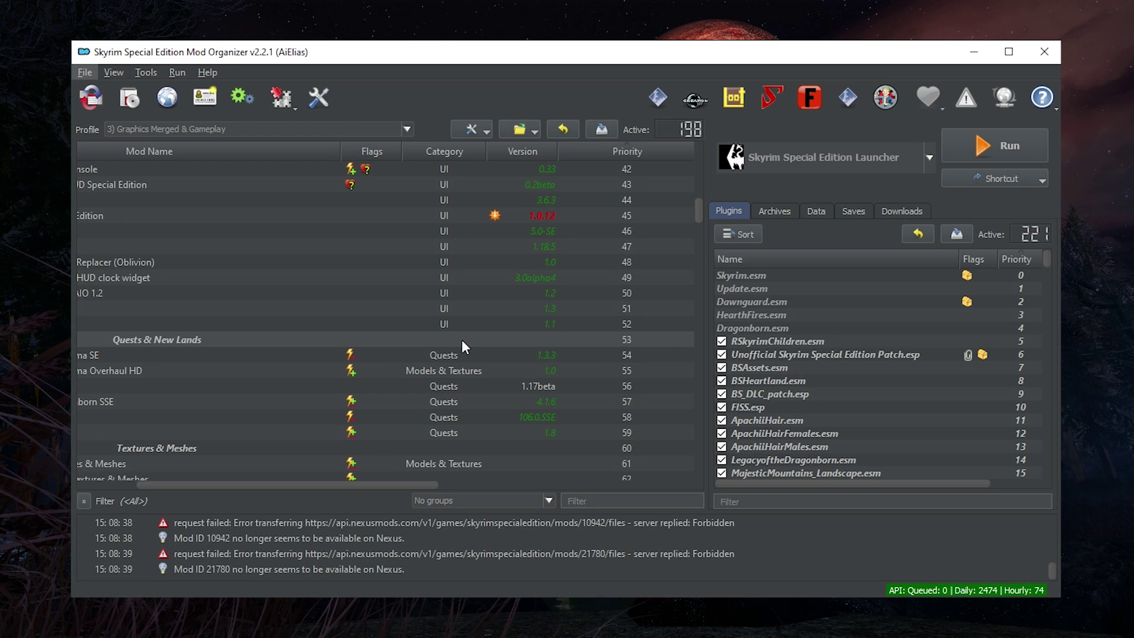
double_click(446, 324)
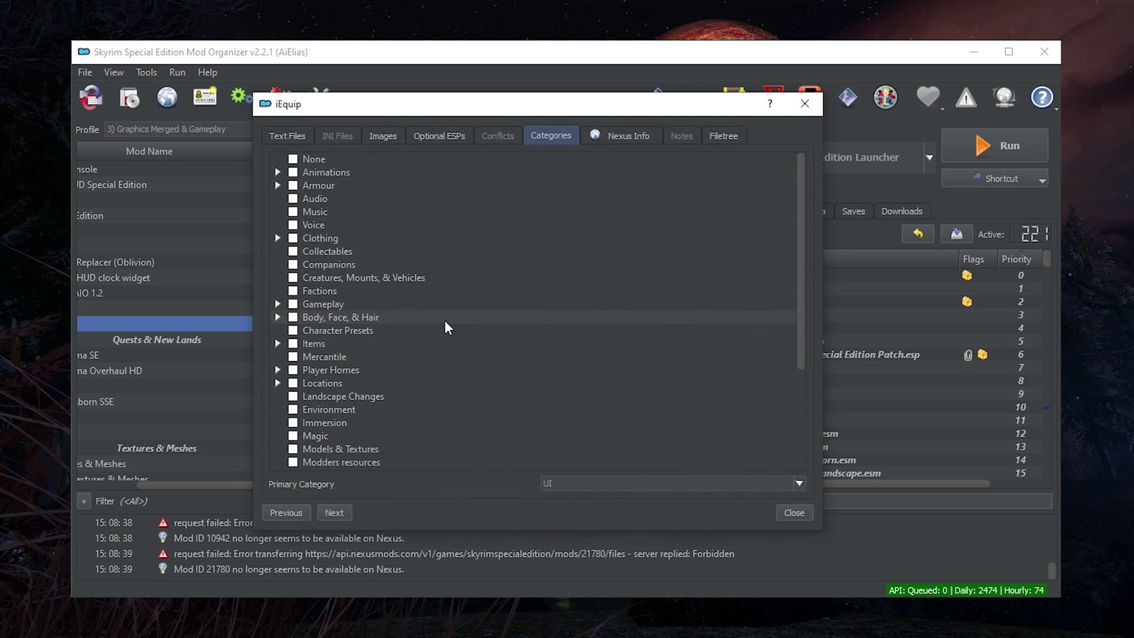
click(293, 212)
click(666, 487)
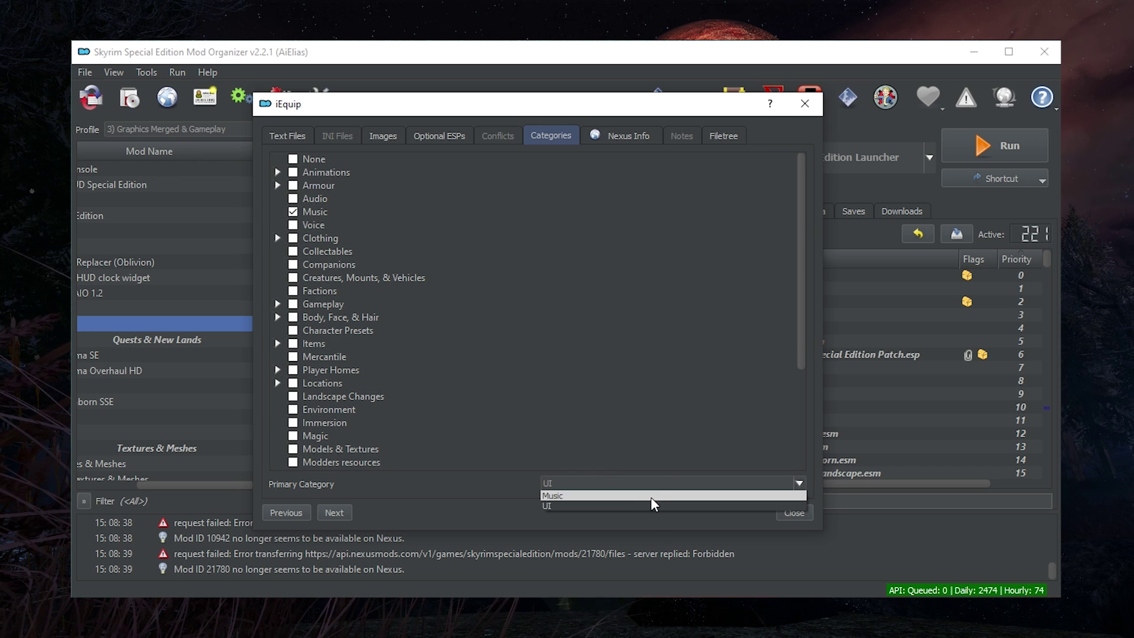
click(652, 497)
click(794, 513)
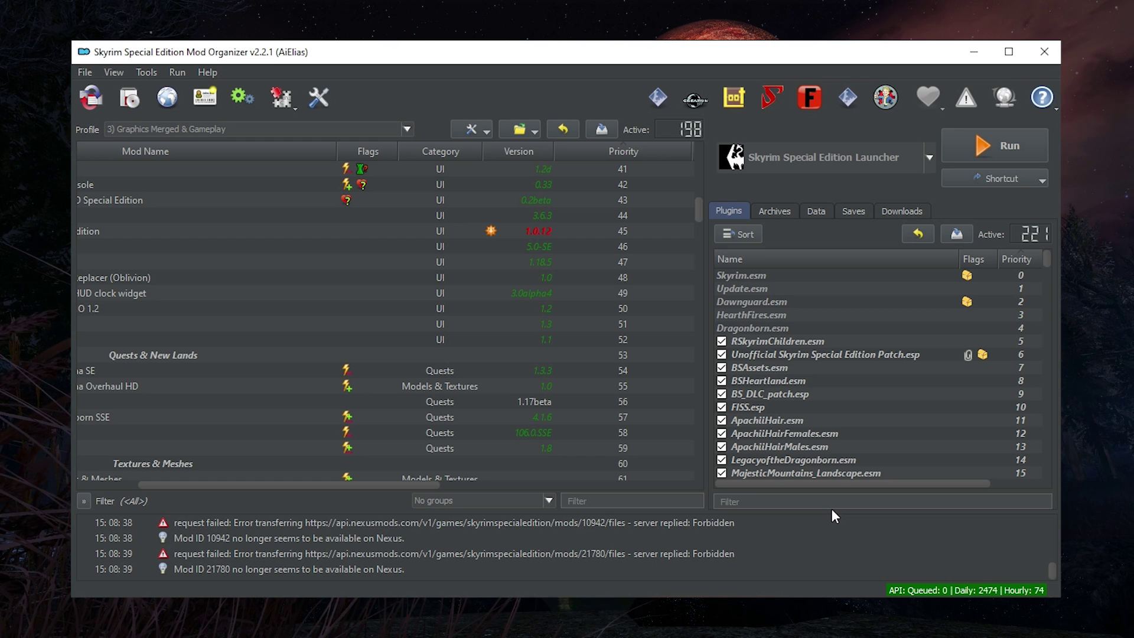
right_click(658, 148)
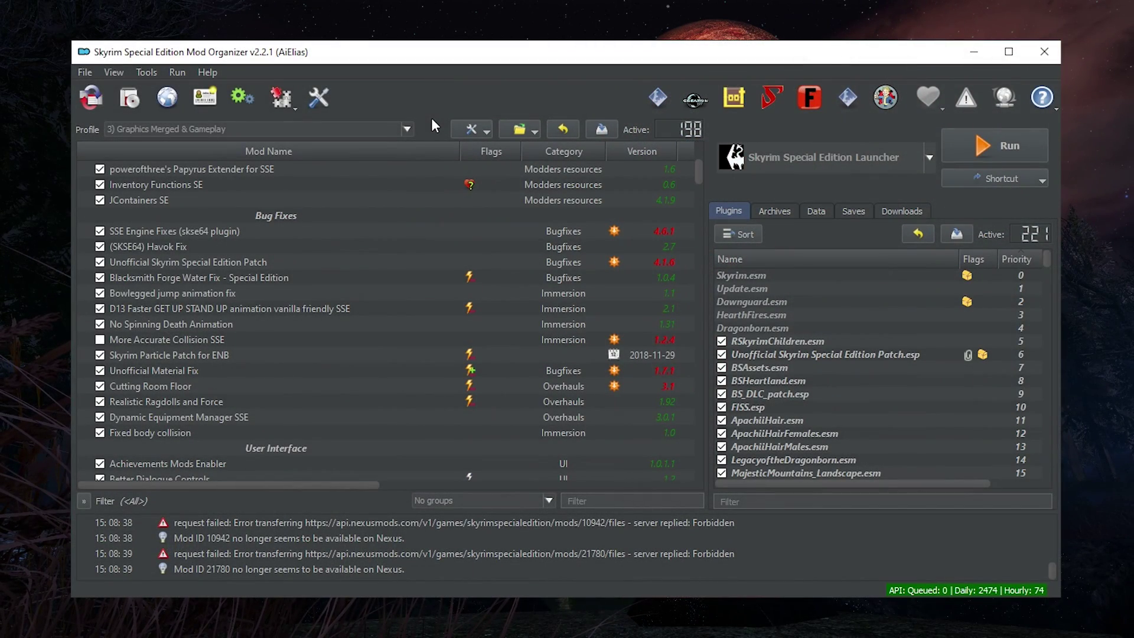
Open the details of Unofficial Skyrim Special Edition Patch and view its INI file contents and its images.
double_click(289, 261)
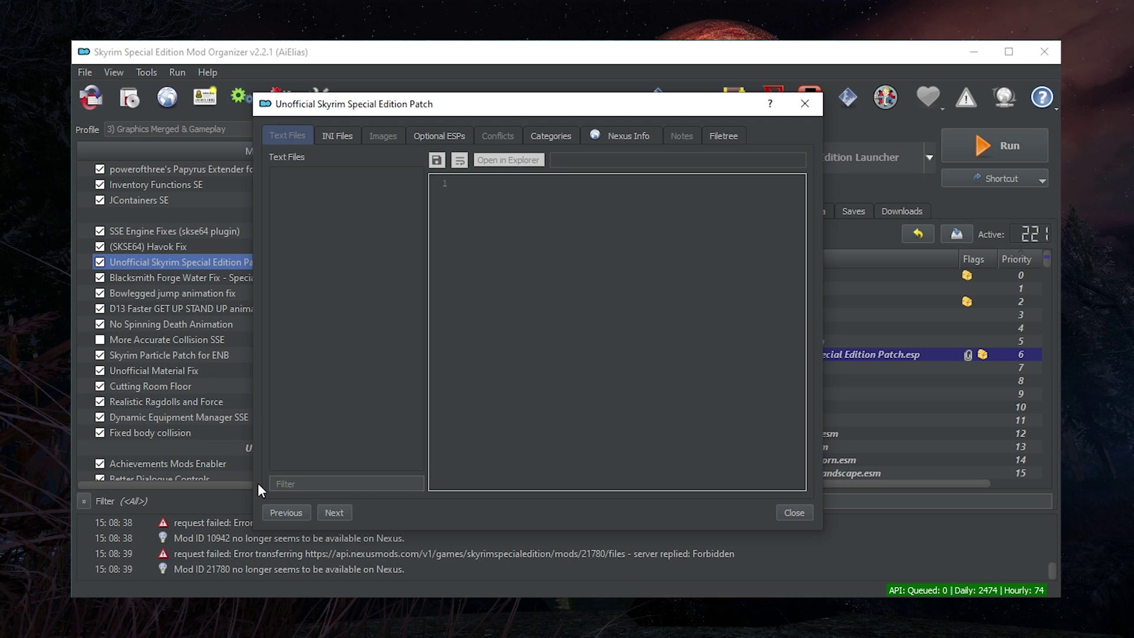
click(338, 134)
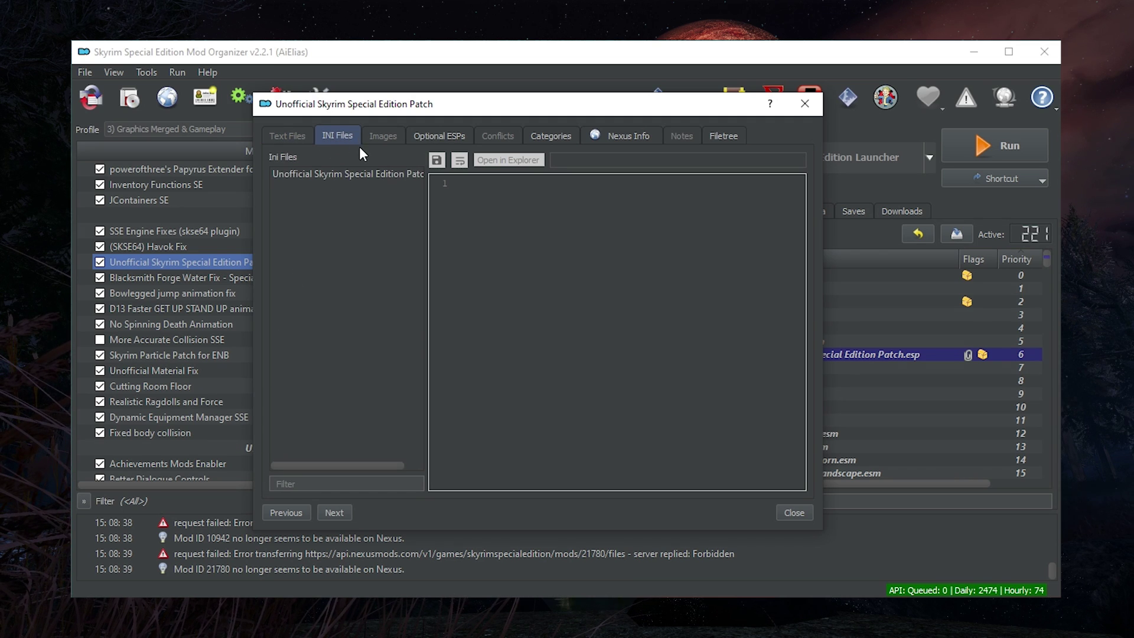
click(368, 173)
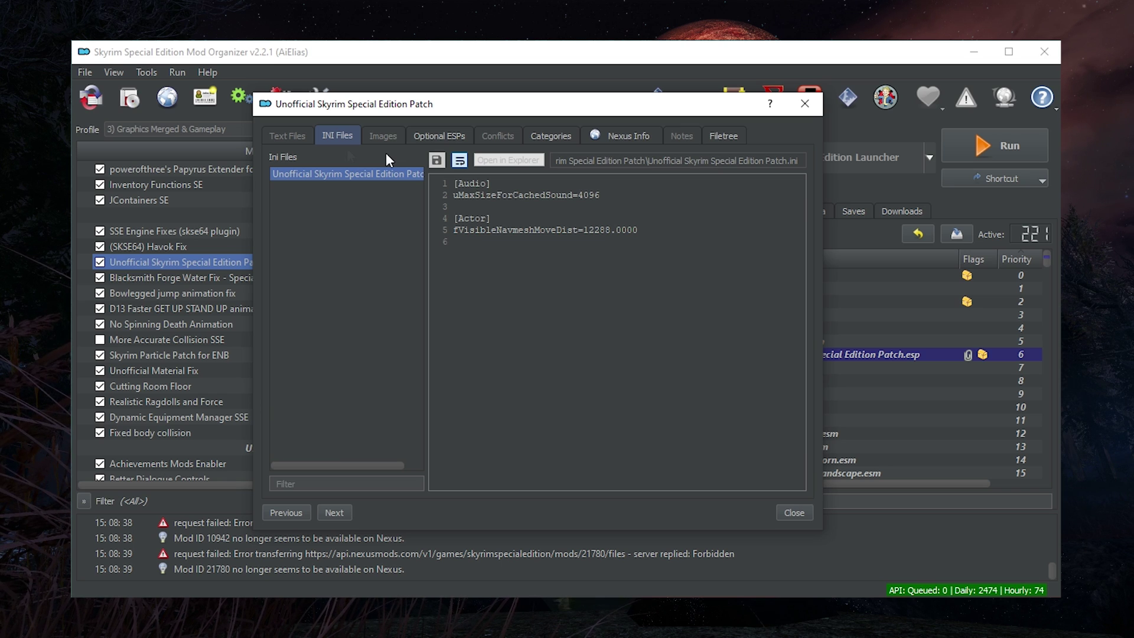
click(380, 132)
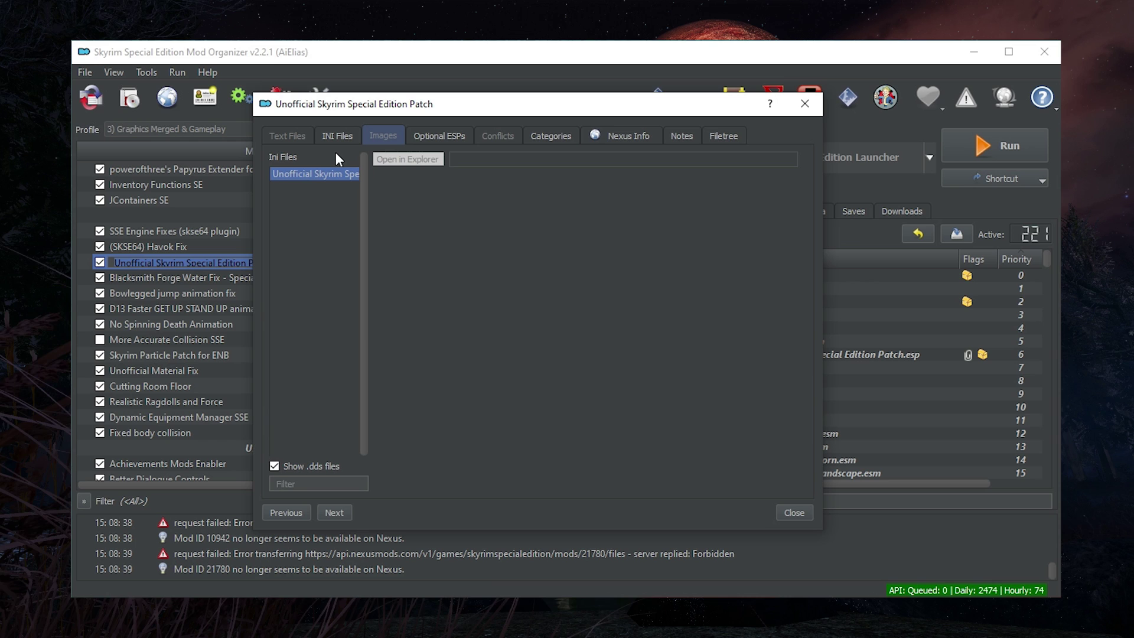
Move Unofficial Skyrim Special Edition Patch.esp to the optional ESPs and return it to the available ESPs.
click(423, 134)
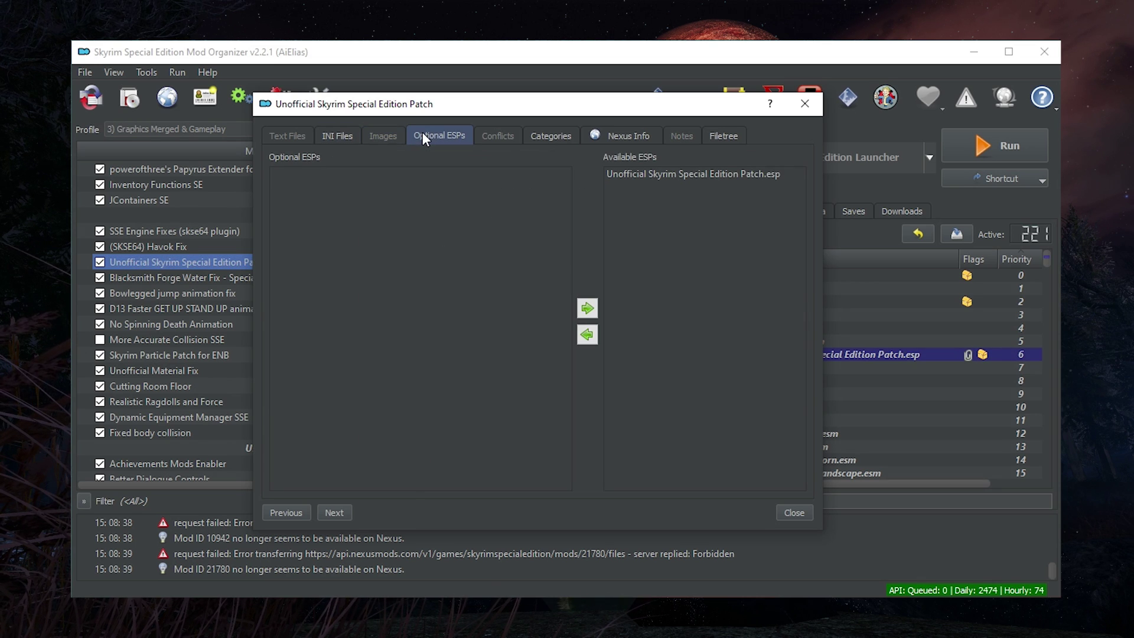
click(632, 173)
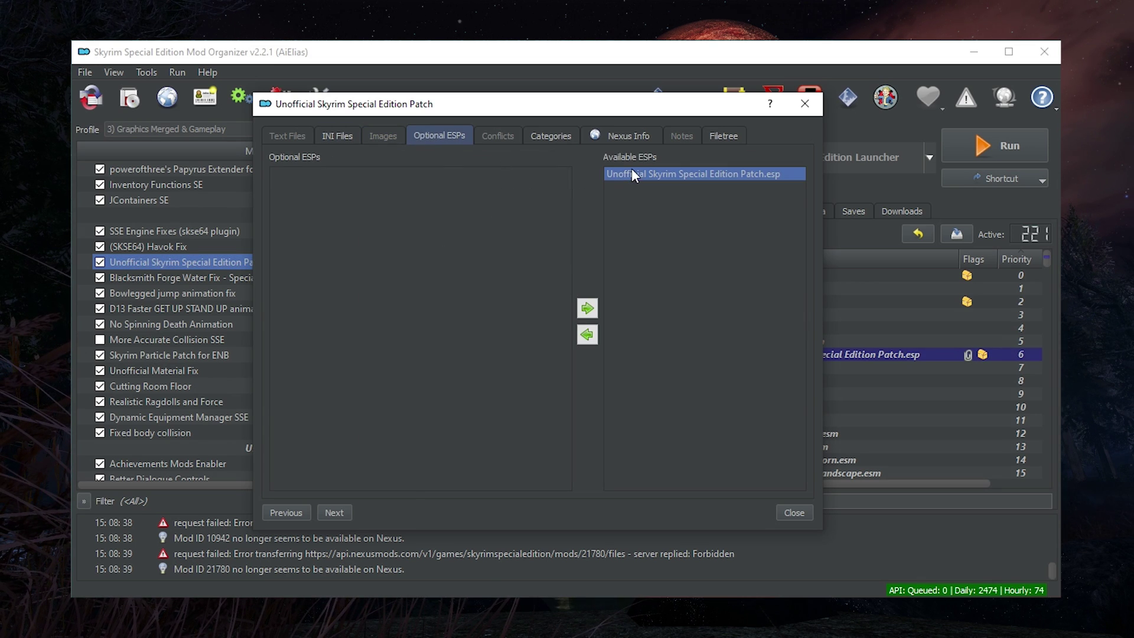
click(584, 337)
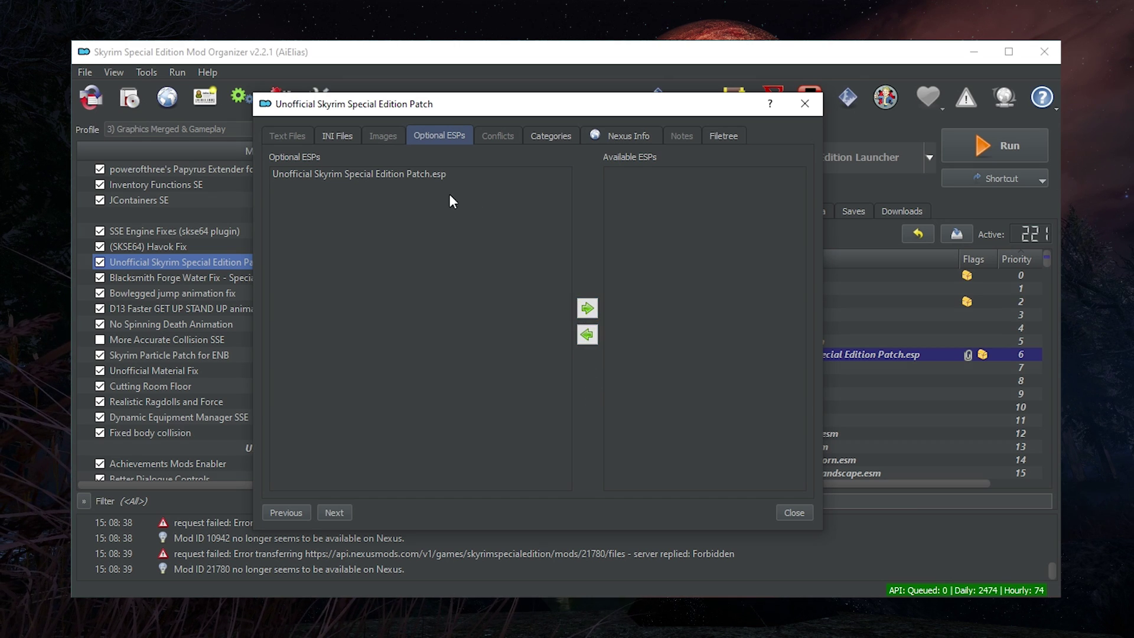
click(412, 174)
click(587, 307)
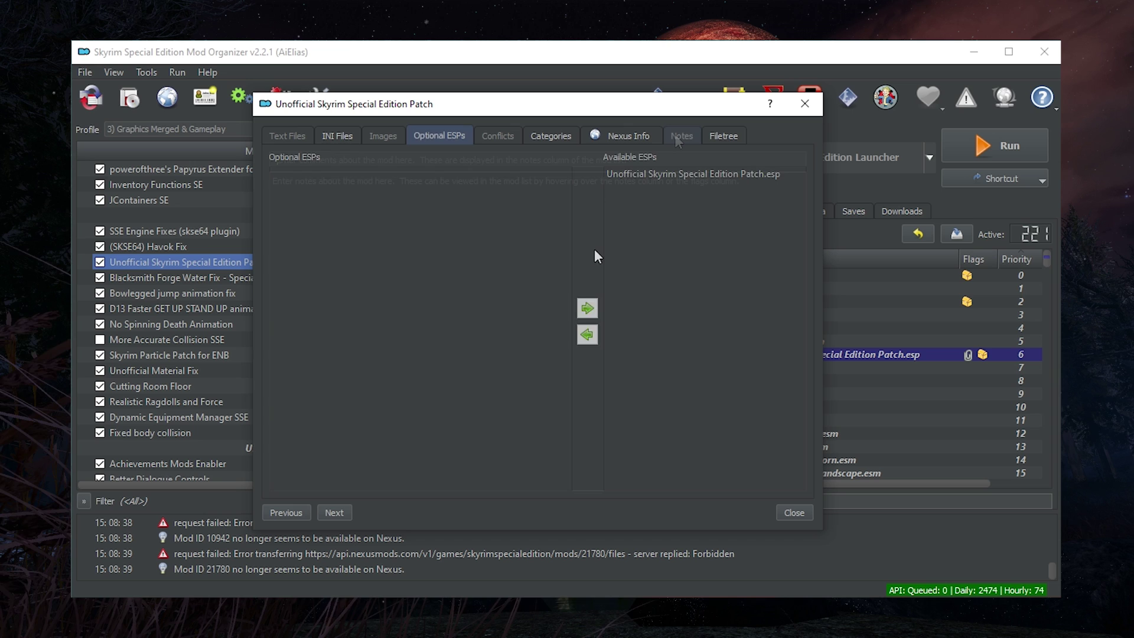
Add the comment "This is a mod" and the note "This is a mod as well" to Unofficial Skyrim Special Edition Patch.
click(679, 137)
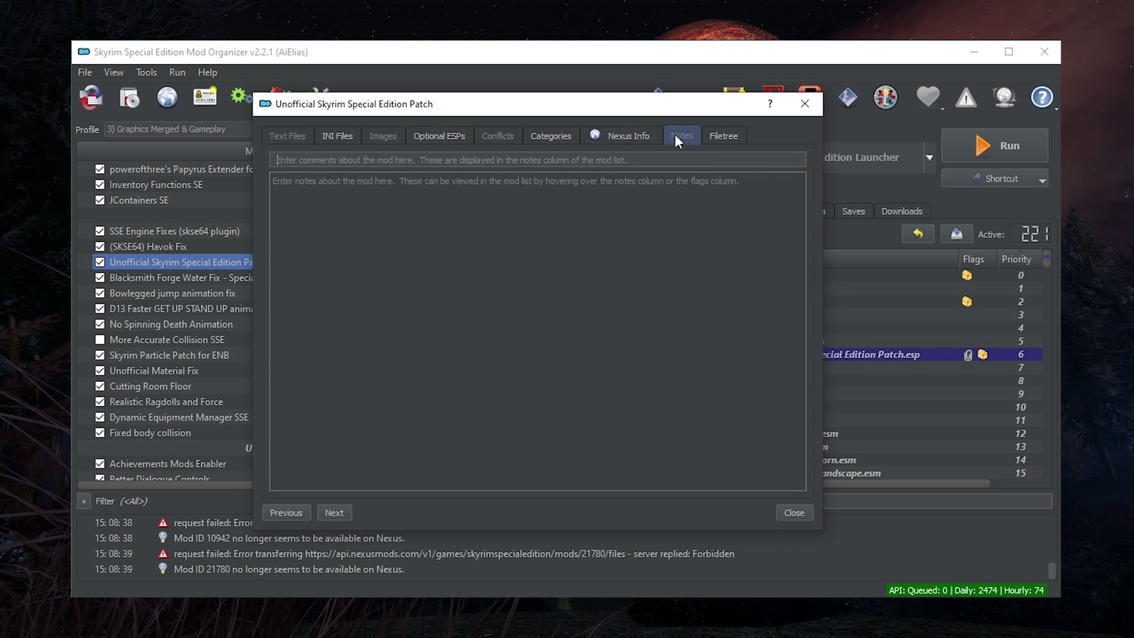
click(611, 160)
text(This is a mod)
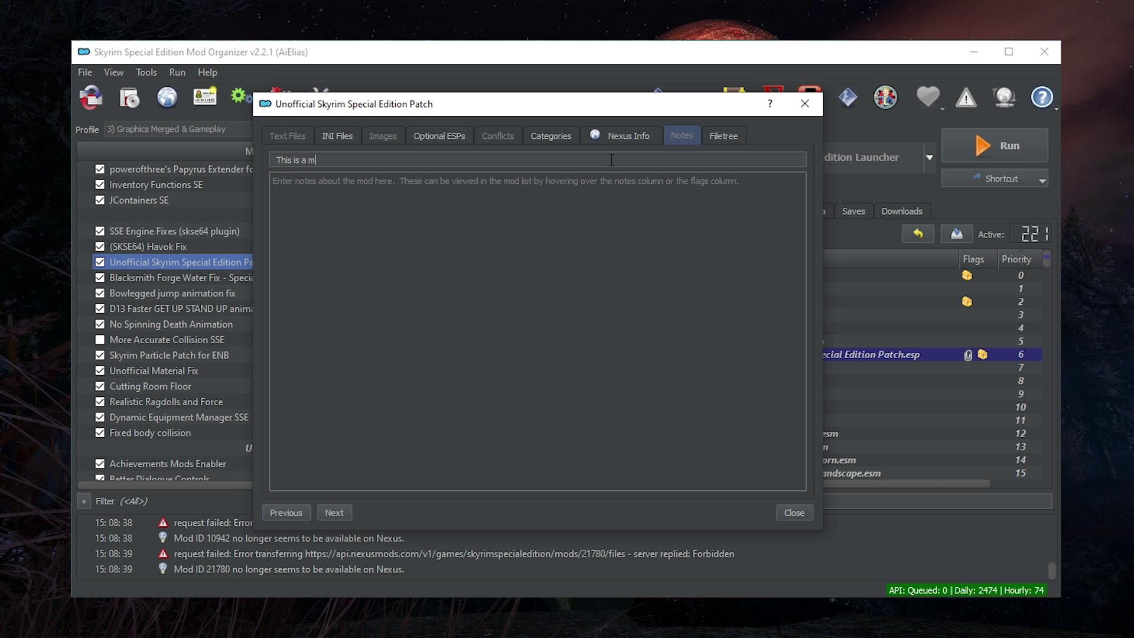
click(597, 193)
text(This is a)
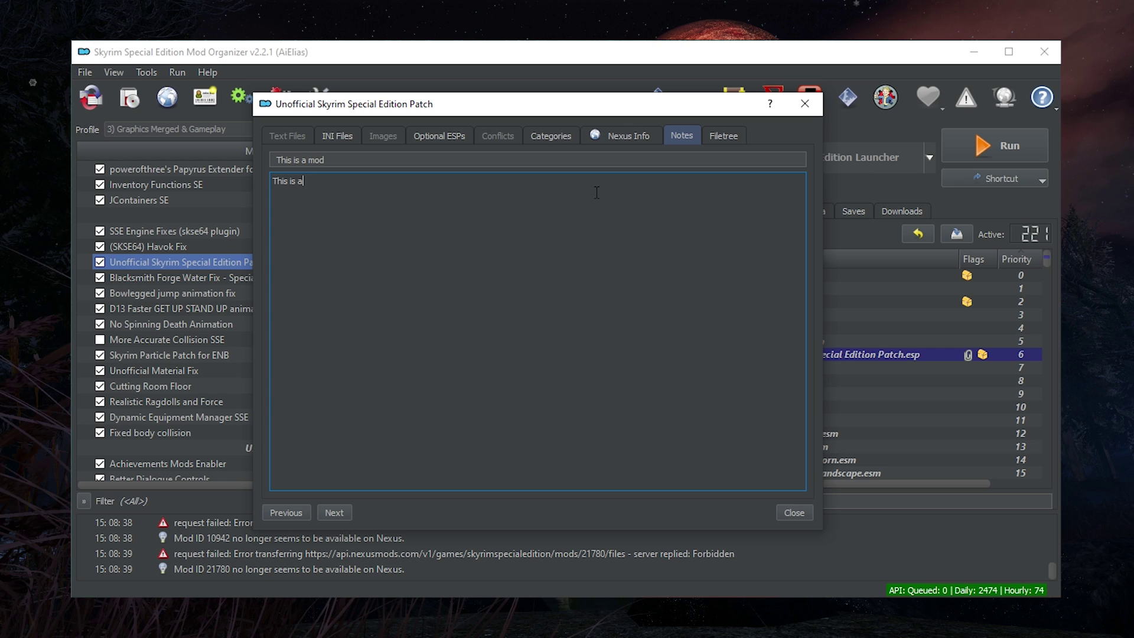
text( mod )
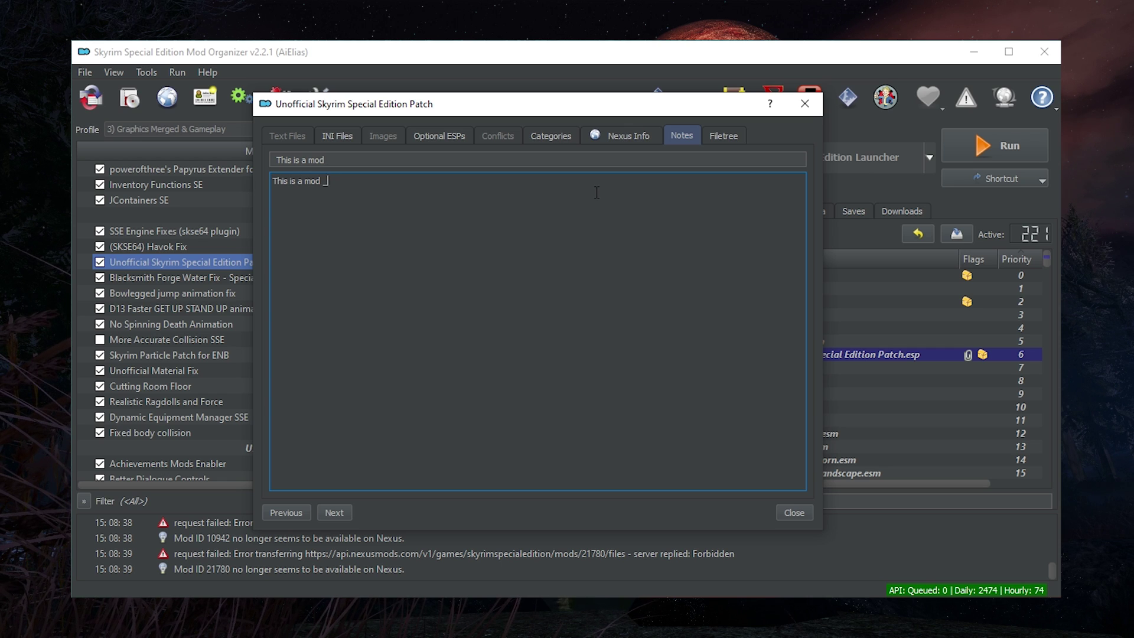
text(as well)
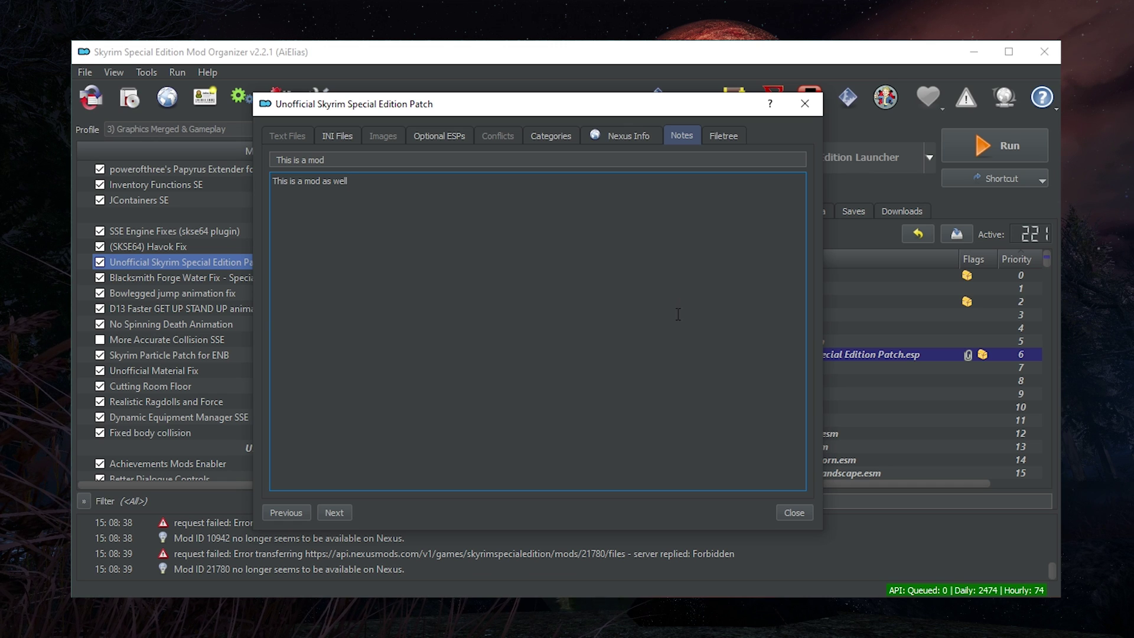
View the mod's file tree and the file actions available for meta.ini.
click(721, 135)
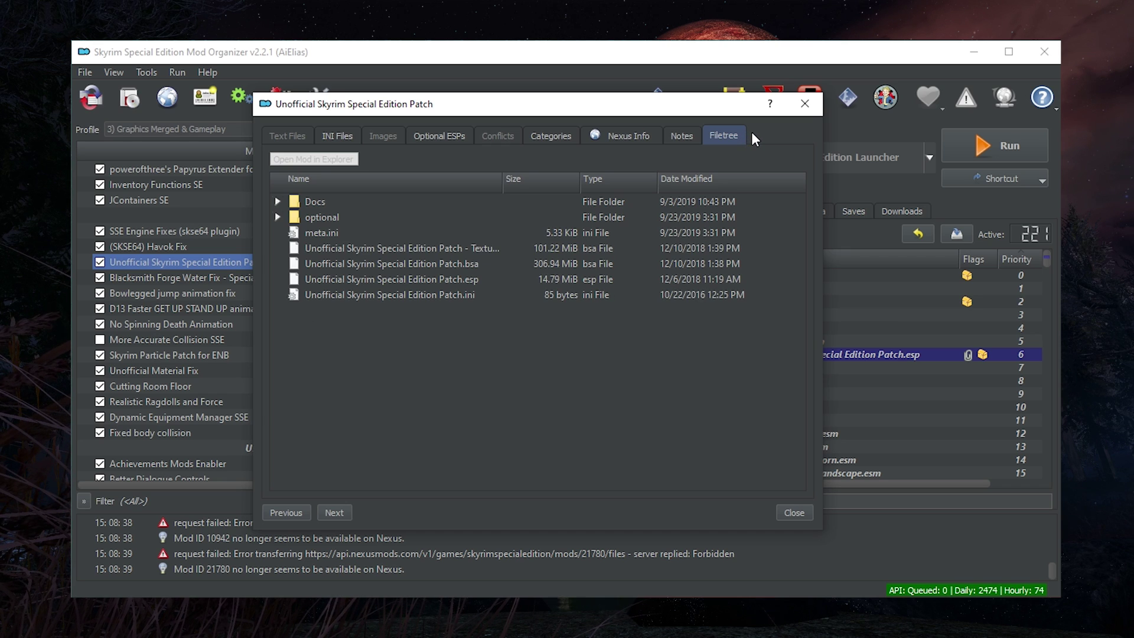
click(319, 233)
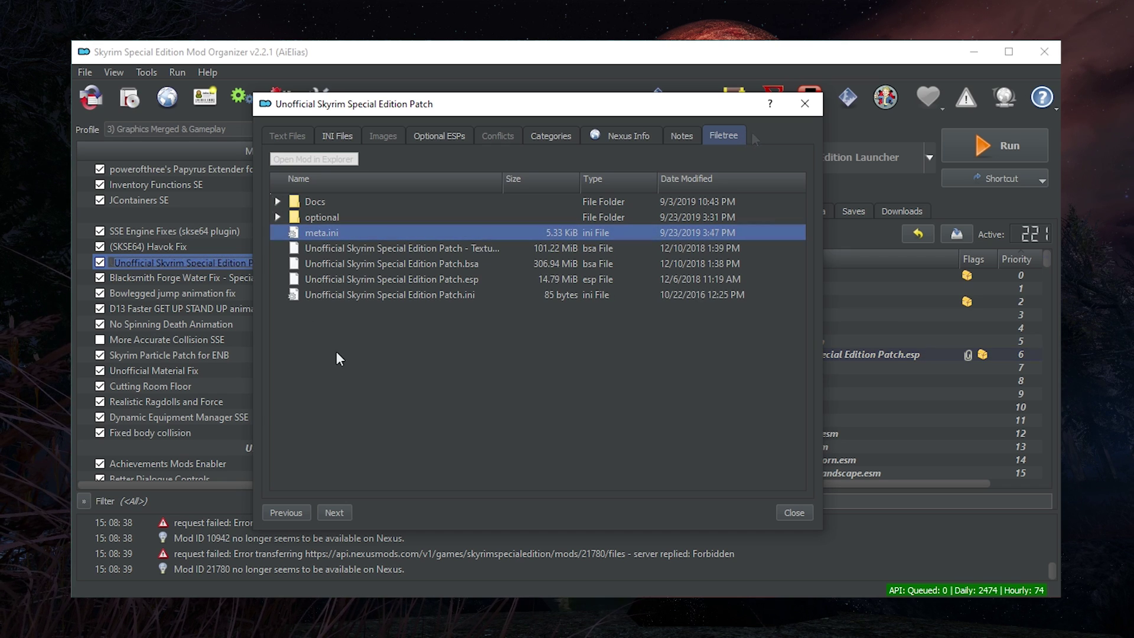
right_click(314, 233)
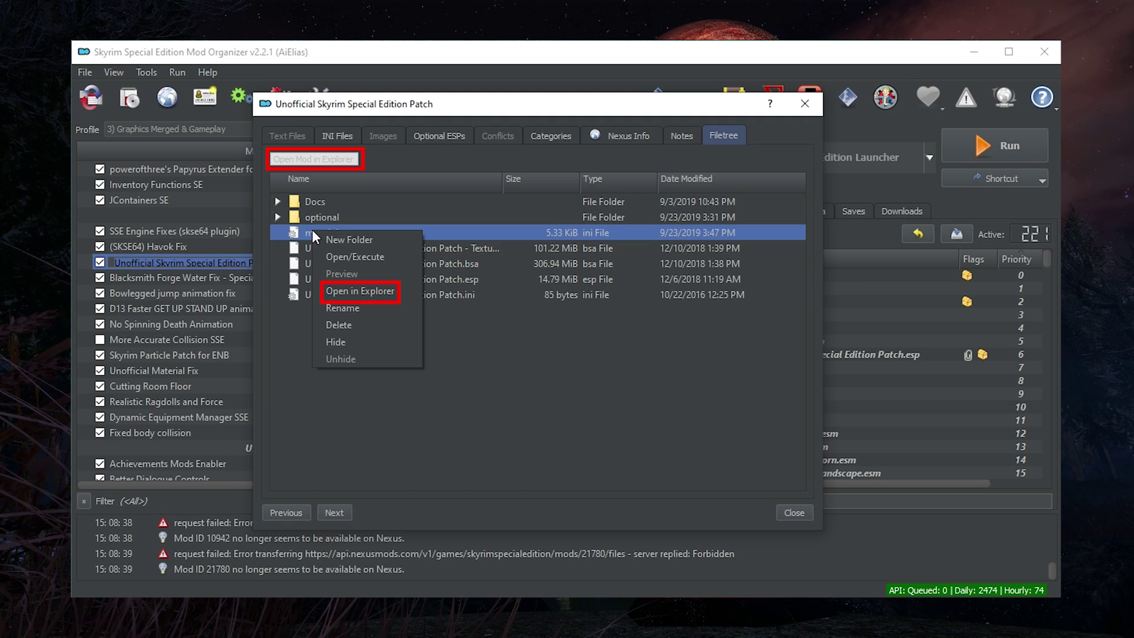
click(282, 343)
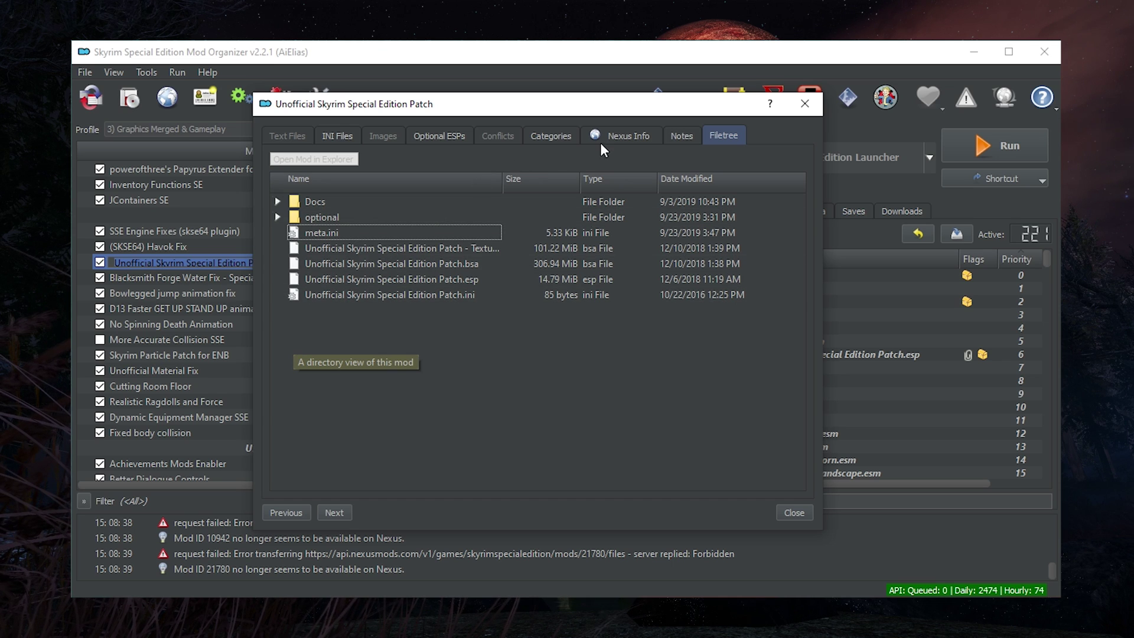
View the mod's Nexus info, and move the Filetree page ahead of Text Files before closing the mod's details.
click(622, 136)
mouse_move(622, 136)
mouse_down()
mouse_move(352, 134)
mouse_move(633, 143)
mouse_up()
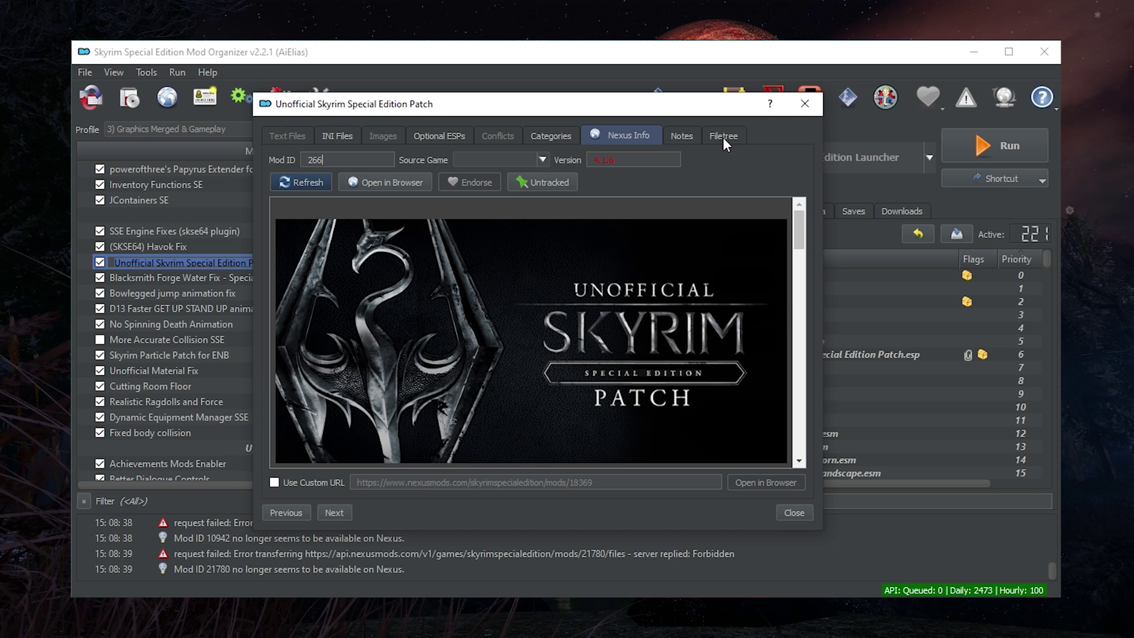
drag(723, 137, 284, 136)
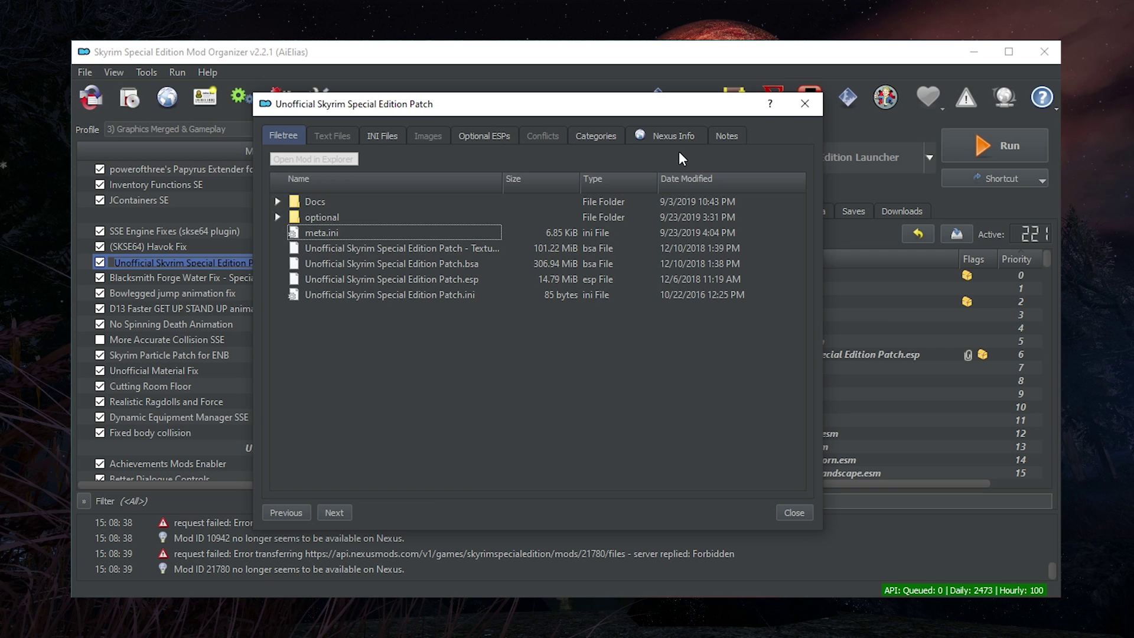
key(Escape)
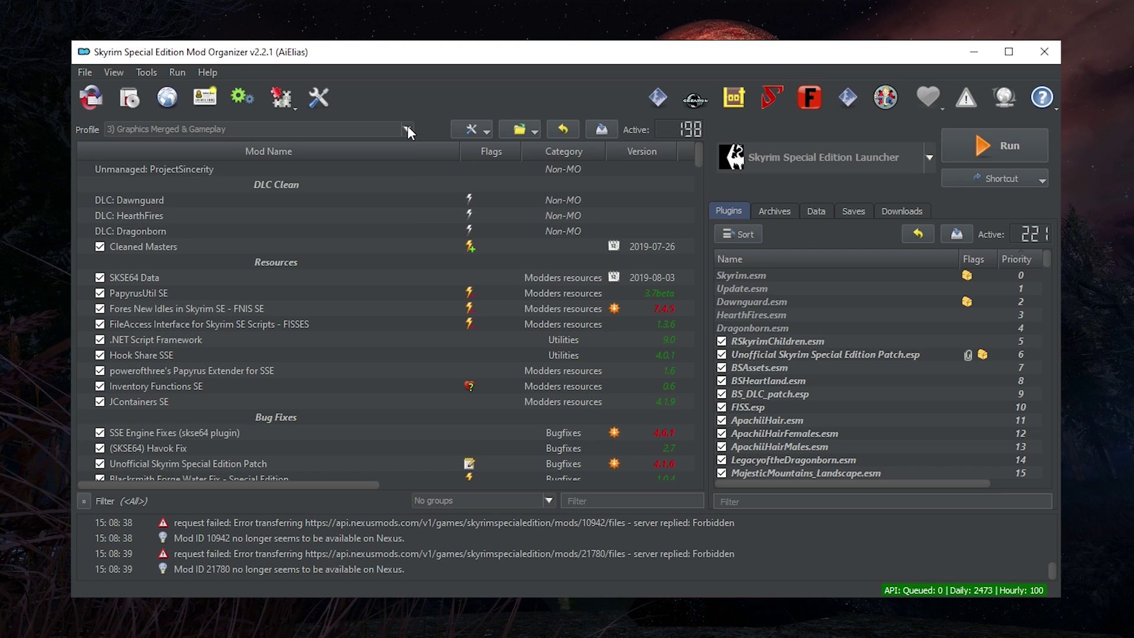
Switch the active profile to Skyrim Together and look over its mod list.
click(408, 127)
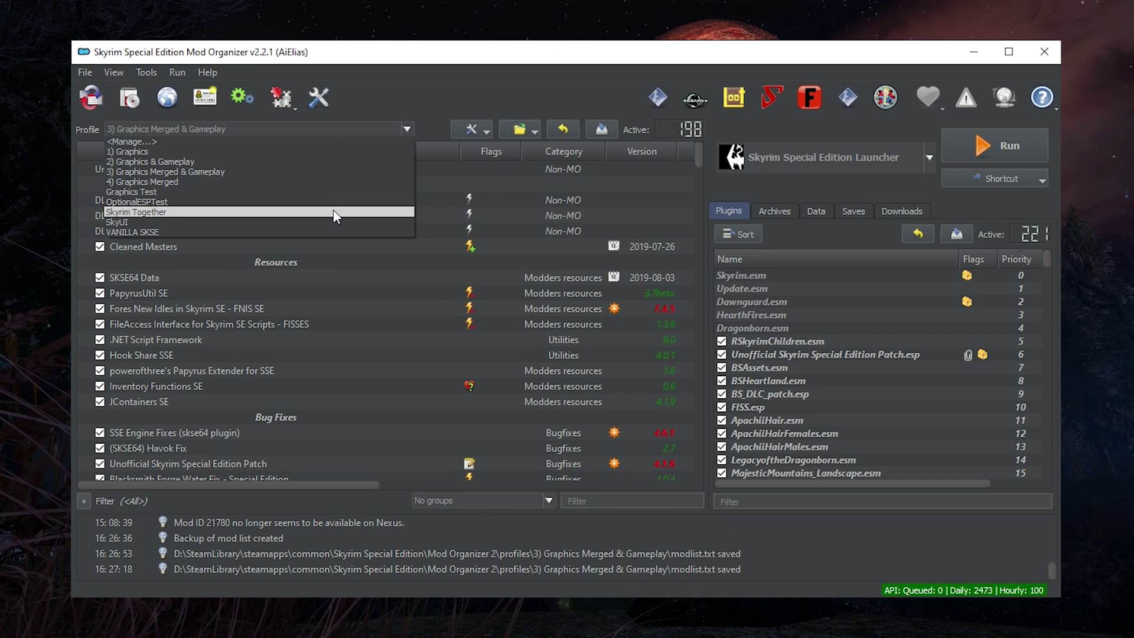
click(334, 212)
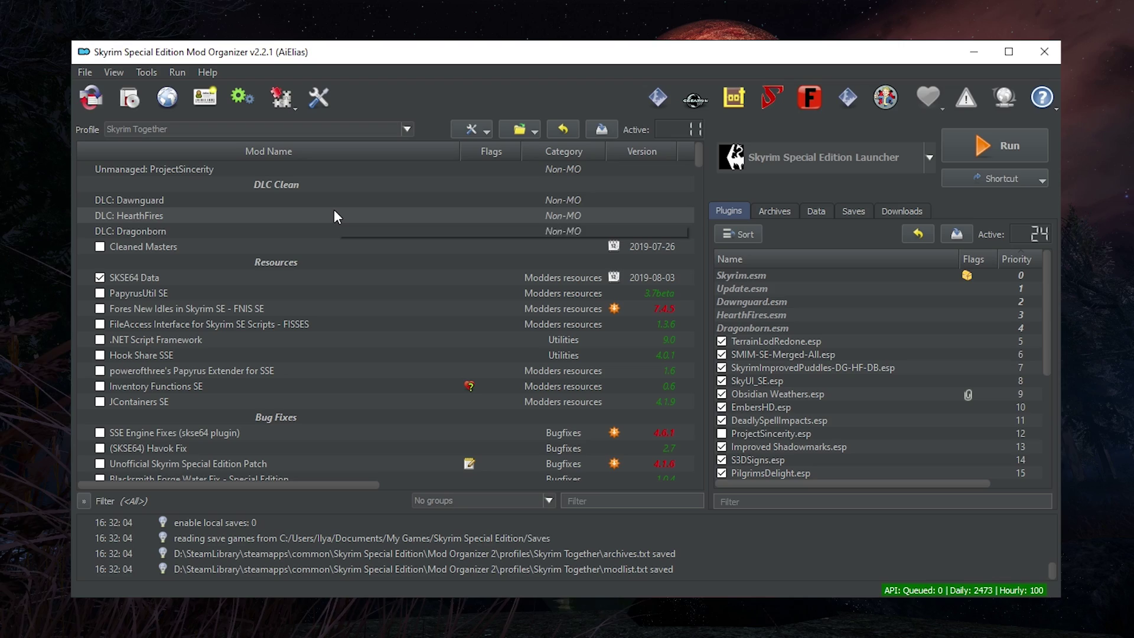
mouse_move(701, 166)
mouse_down()
mouse_move(698, 231)
mouse_move(696, 146)
mouse_up()
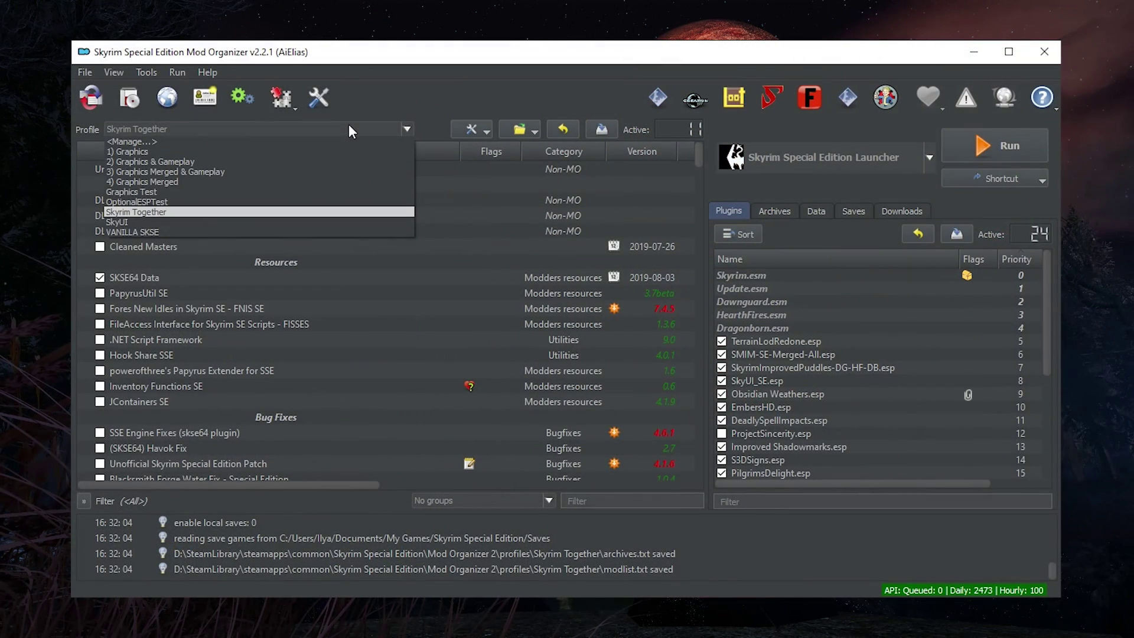
Create a profile named NEW PROFILE without default game INI settings and switch to it.
click(334, 137)
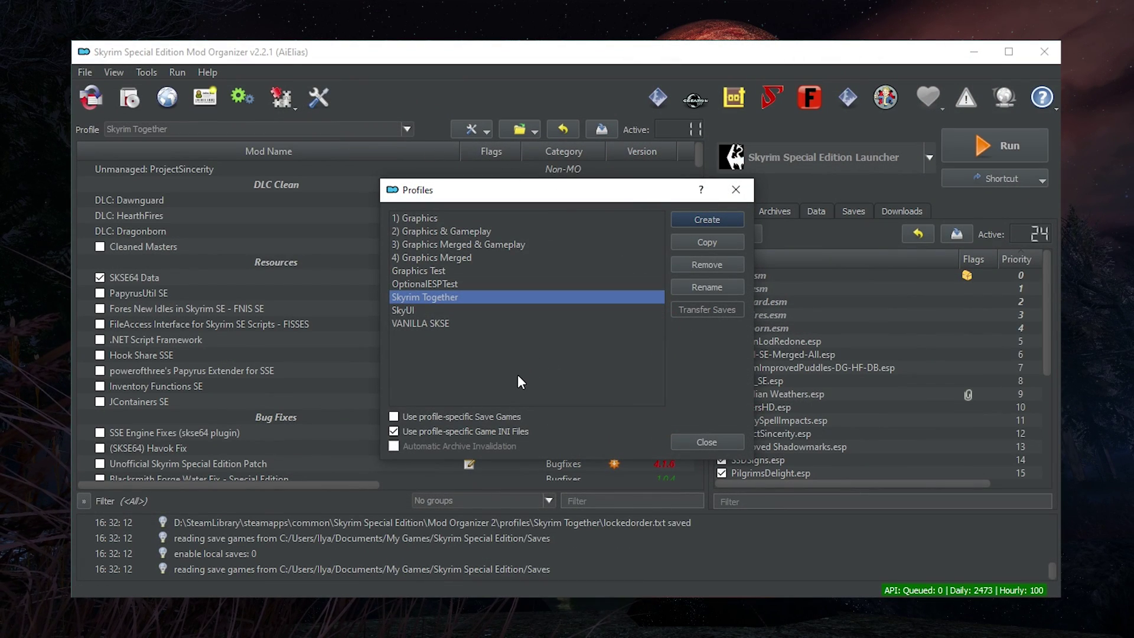
click(705, 219)
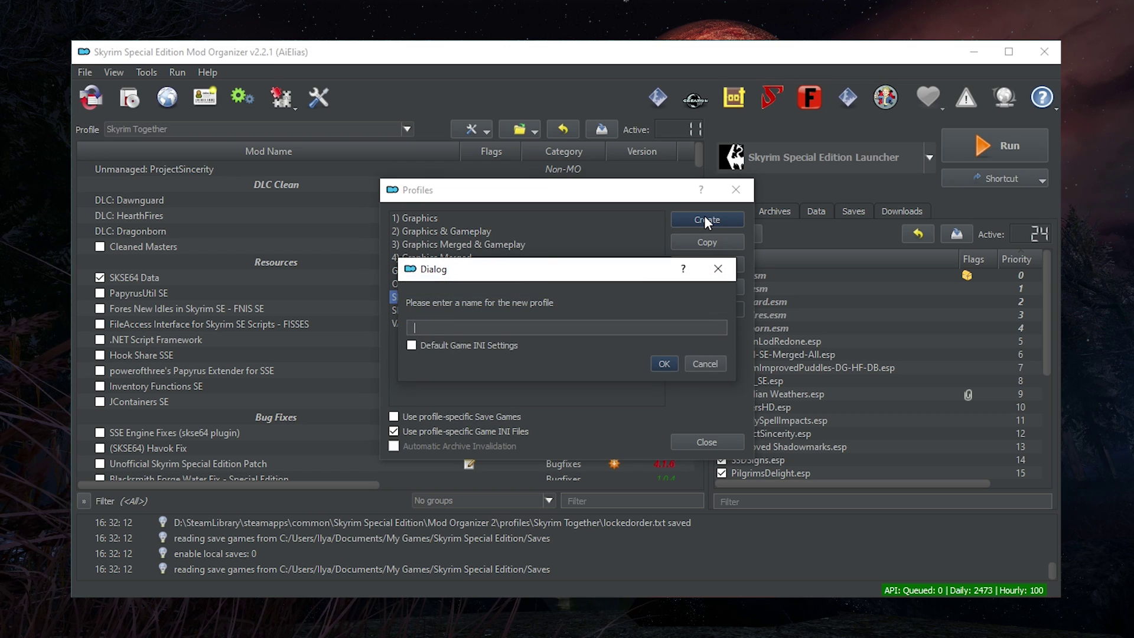
text(N)
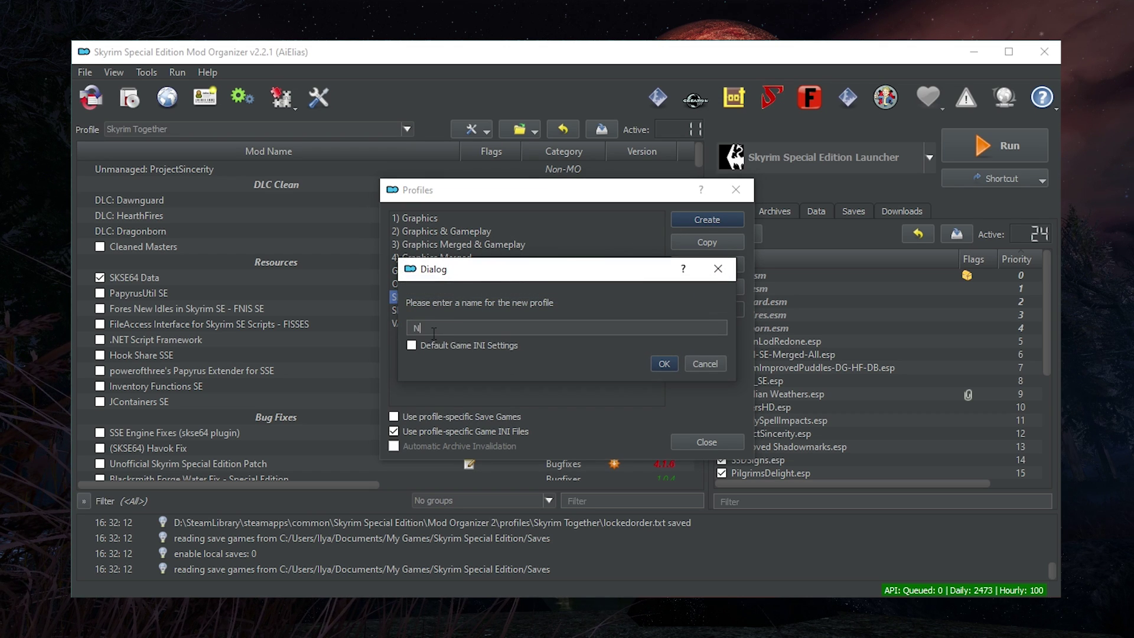
text(EW PROFILE)
click(666, 363)
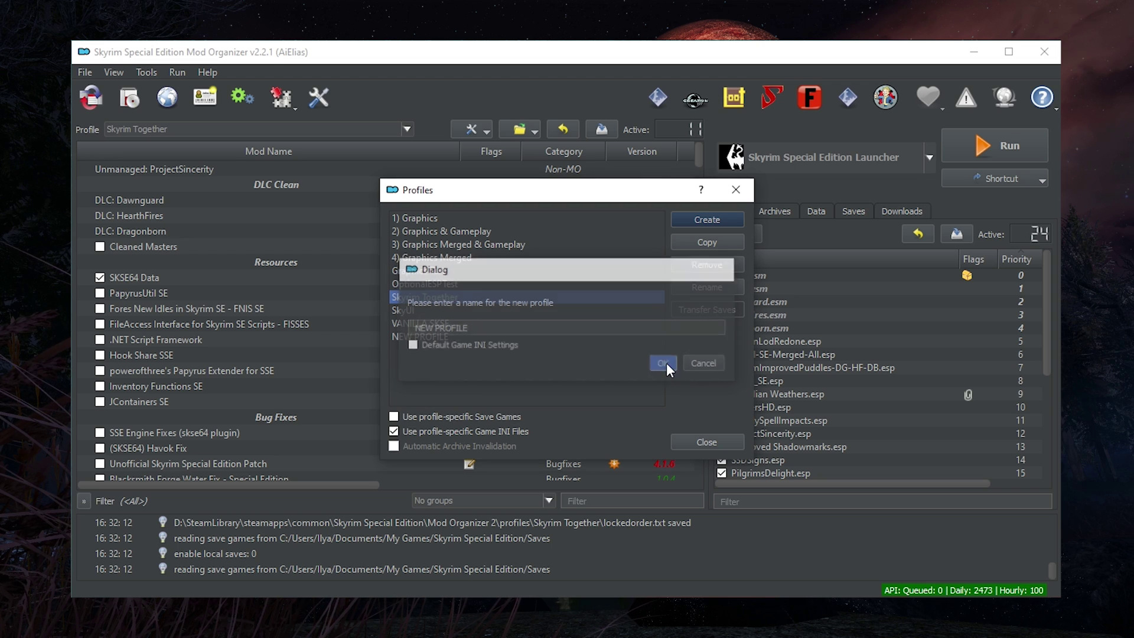
click(721, 446)
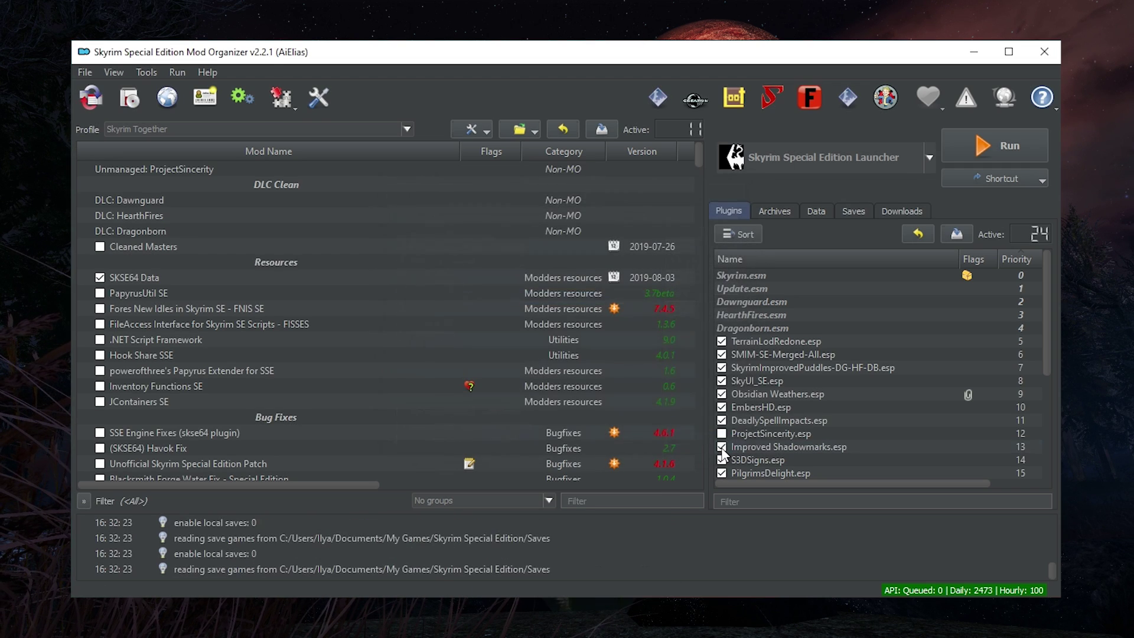
click(270, 131)
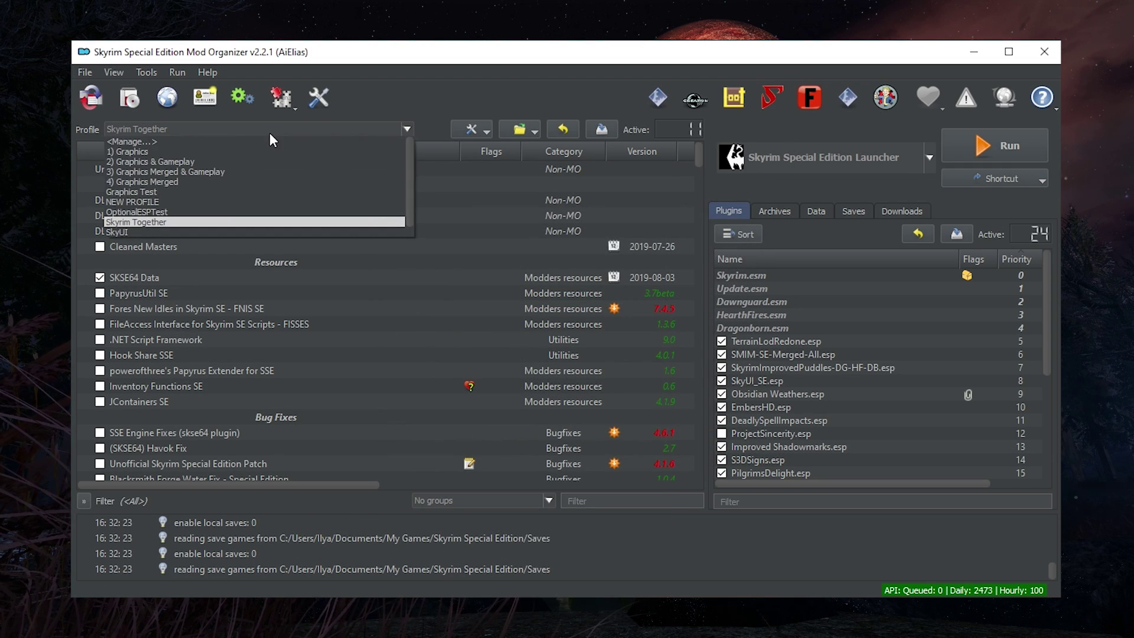
click(225, 201)
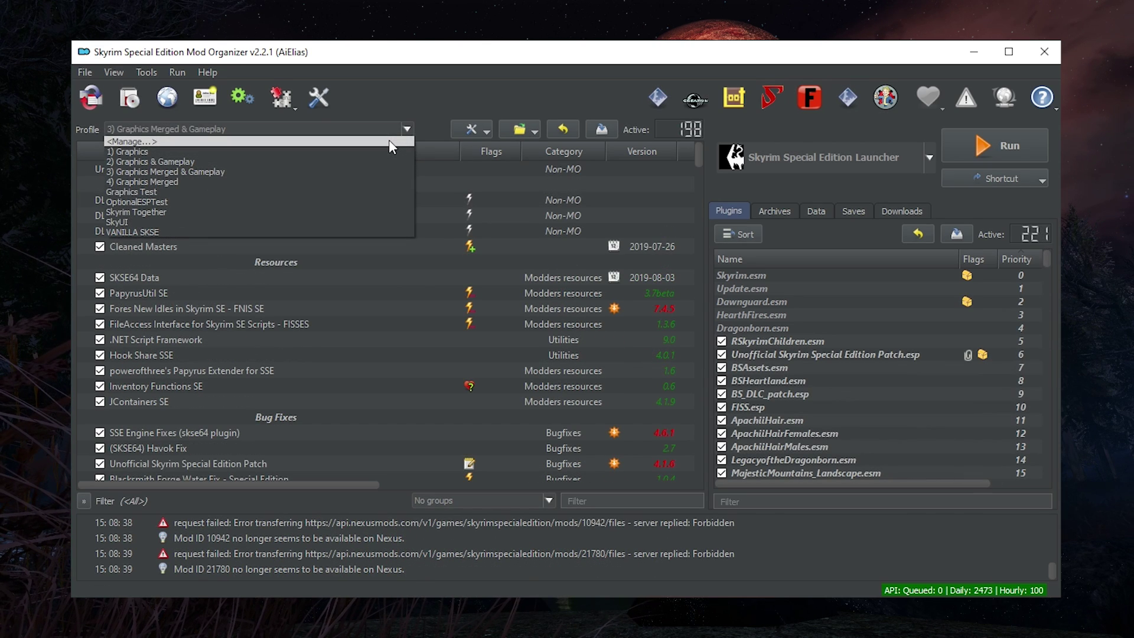
View the mod list options, including the CSV export, and the shortcuts for opening game and mod folders.
click(409, 127)
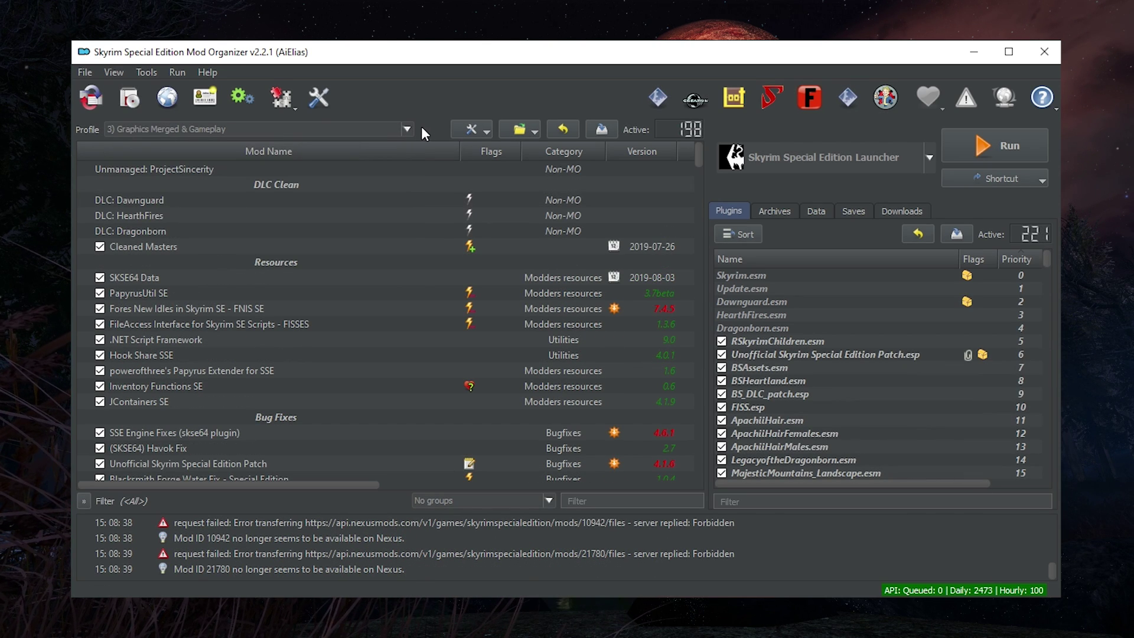
click(486, 130)
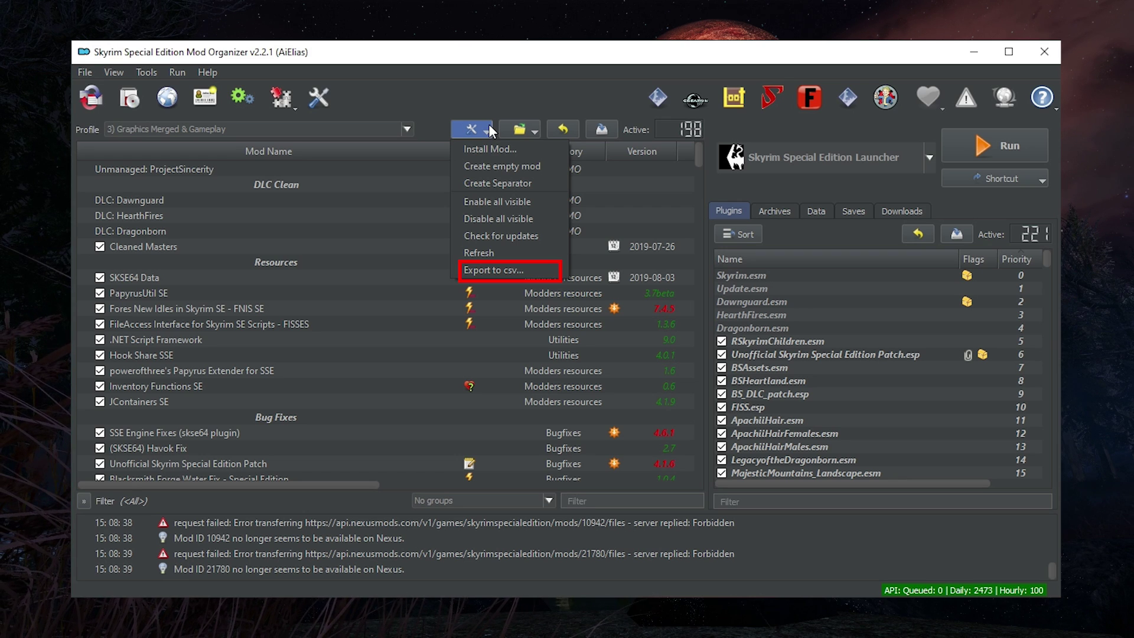
click(523, 127)
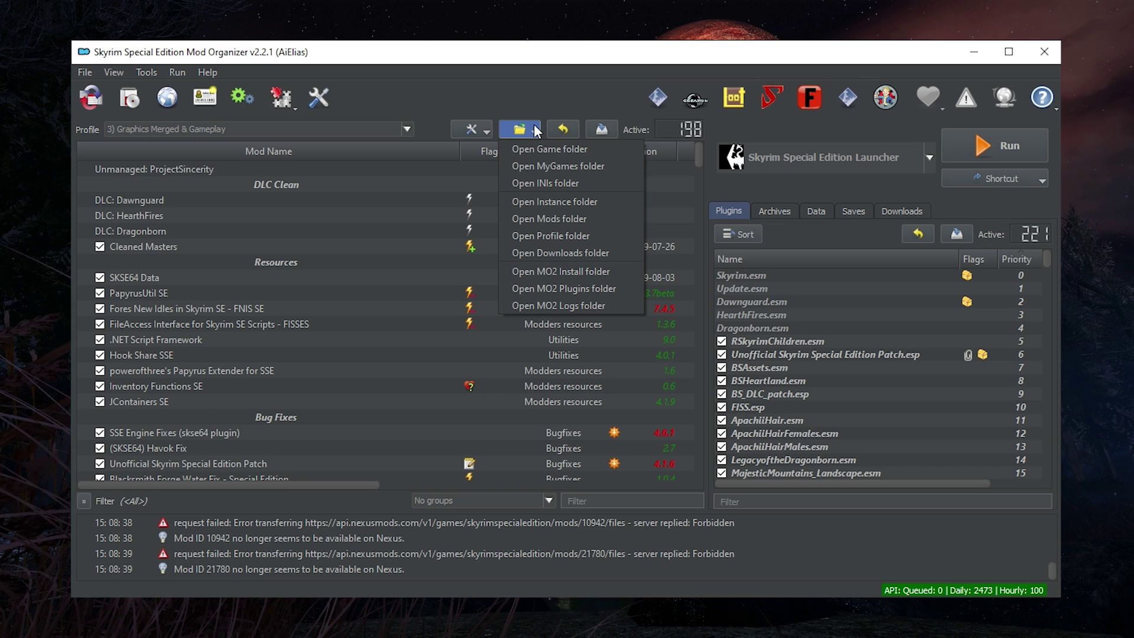
click(535, 130)
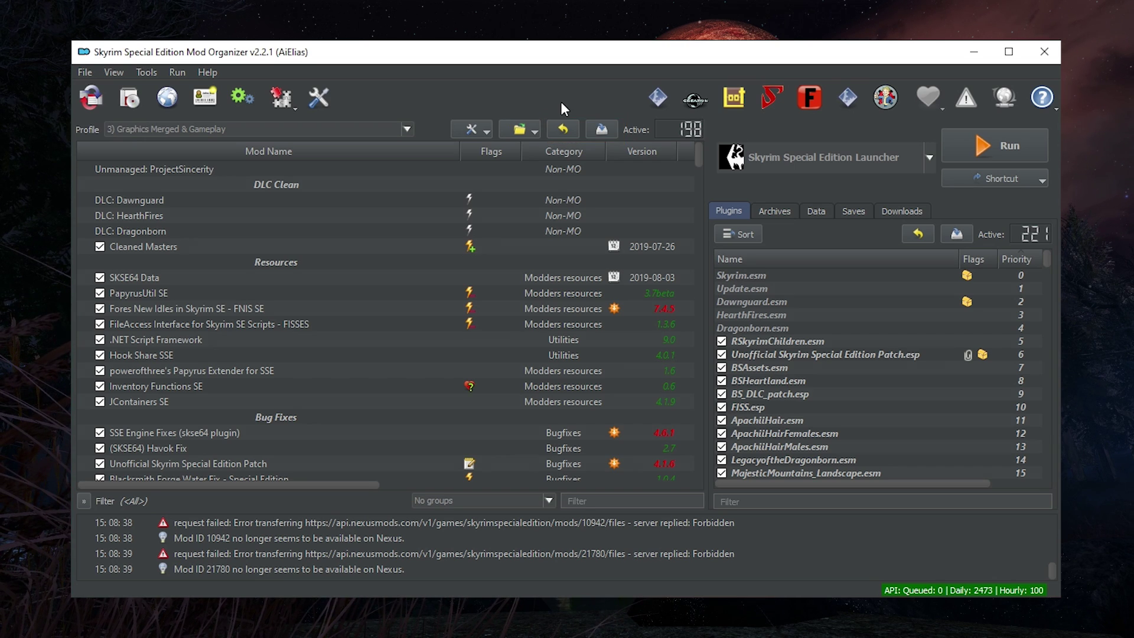
Create a backup of the mod list and restore the backup dated Mon Sep 23 16:26:36 2019.
click(606, 126)
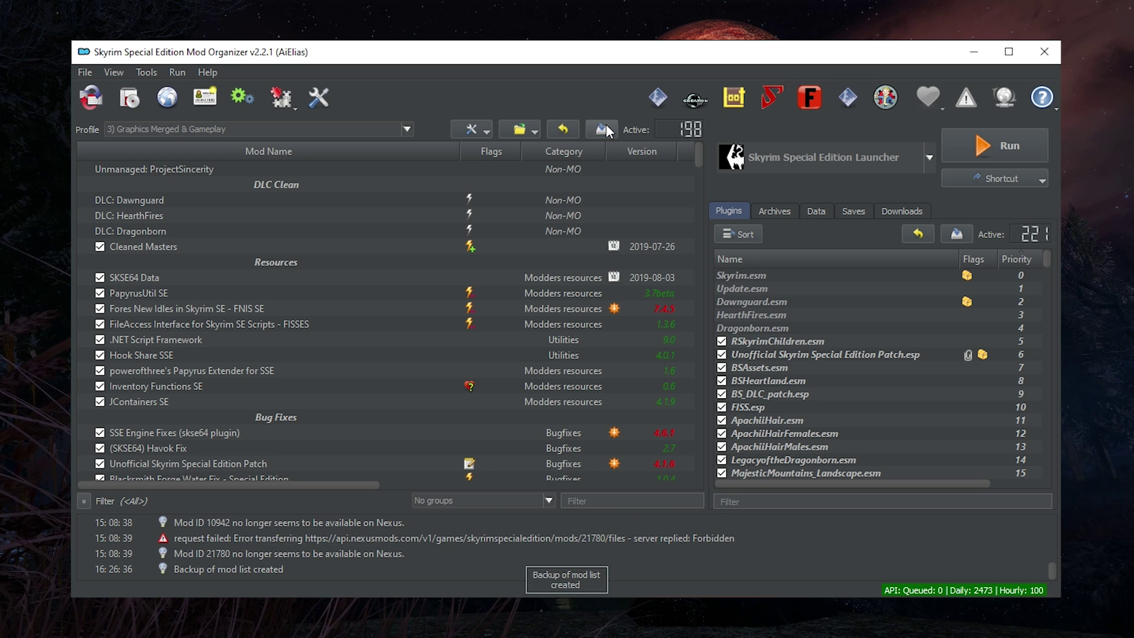
click(565, 127)
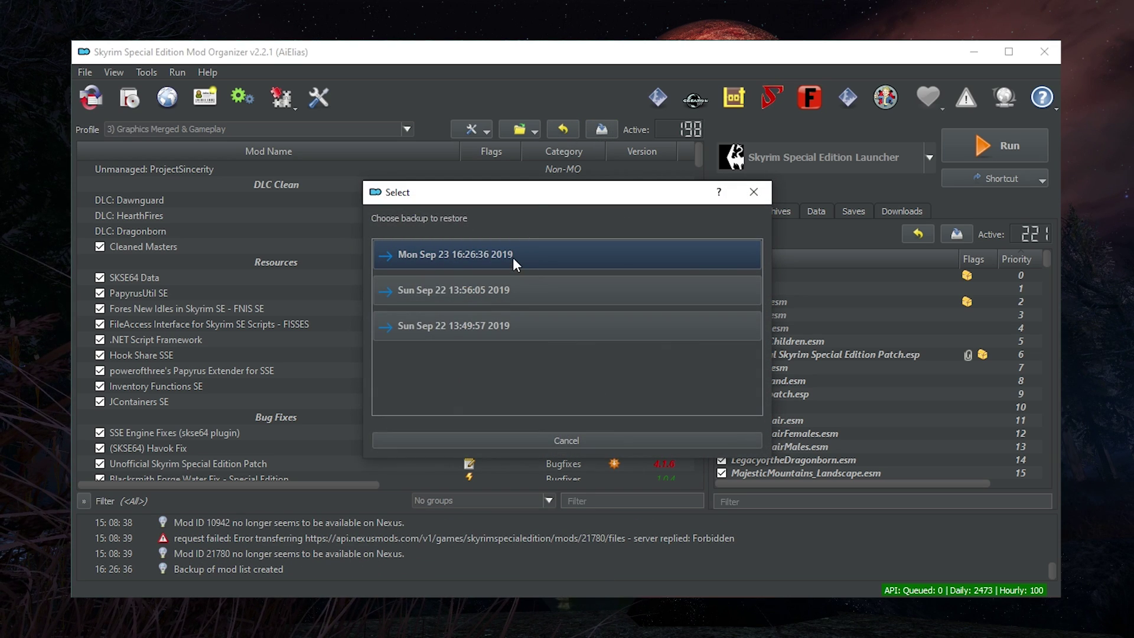
click(540, 255)
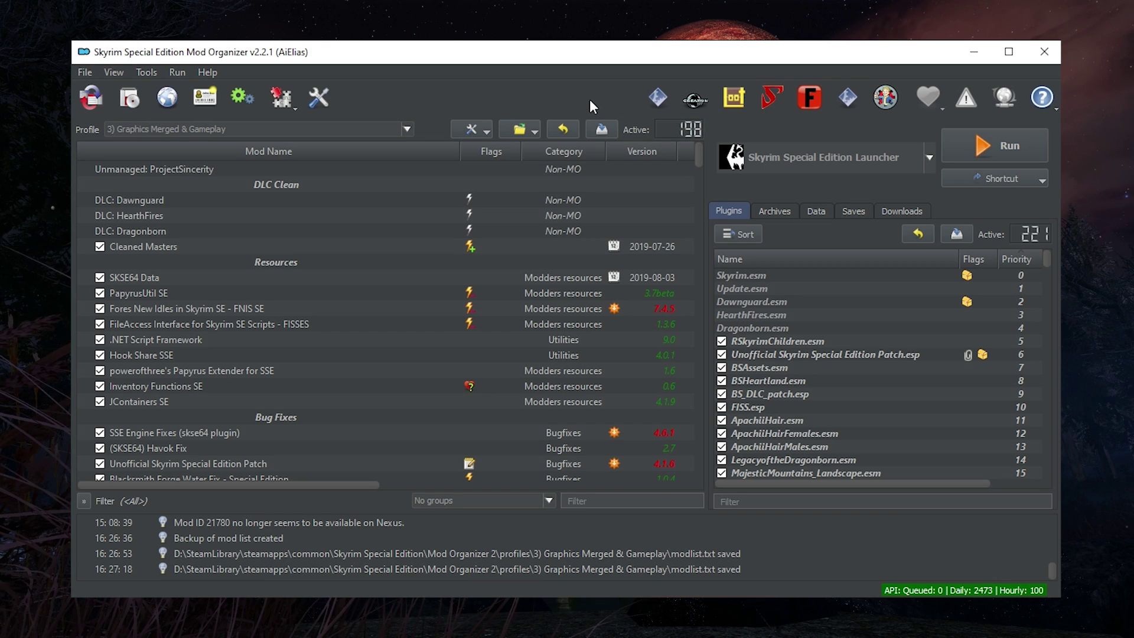
Create a backup of the Unofficial Skyrim Special Edition Patch mod and view the actions available for that backup.
mouse_move(678, 125)
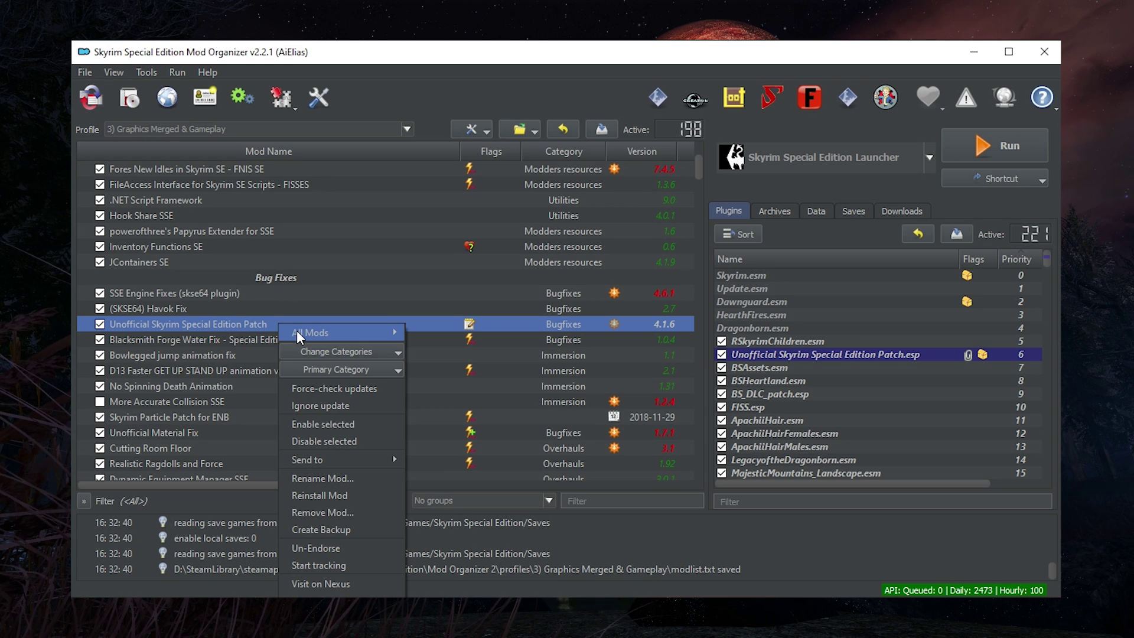
mouse_move(297, 332)
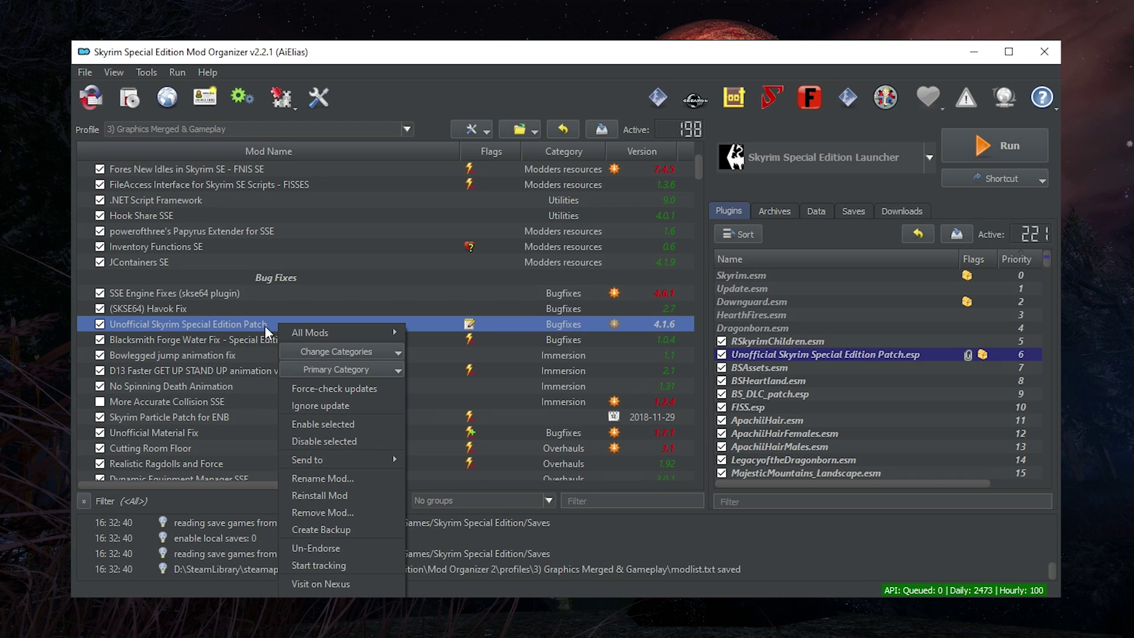
mouse_move(326, 459)
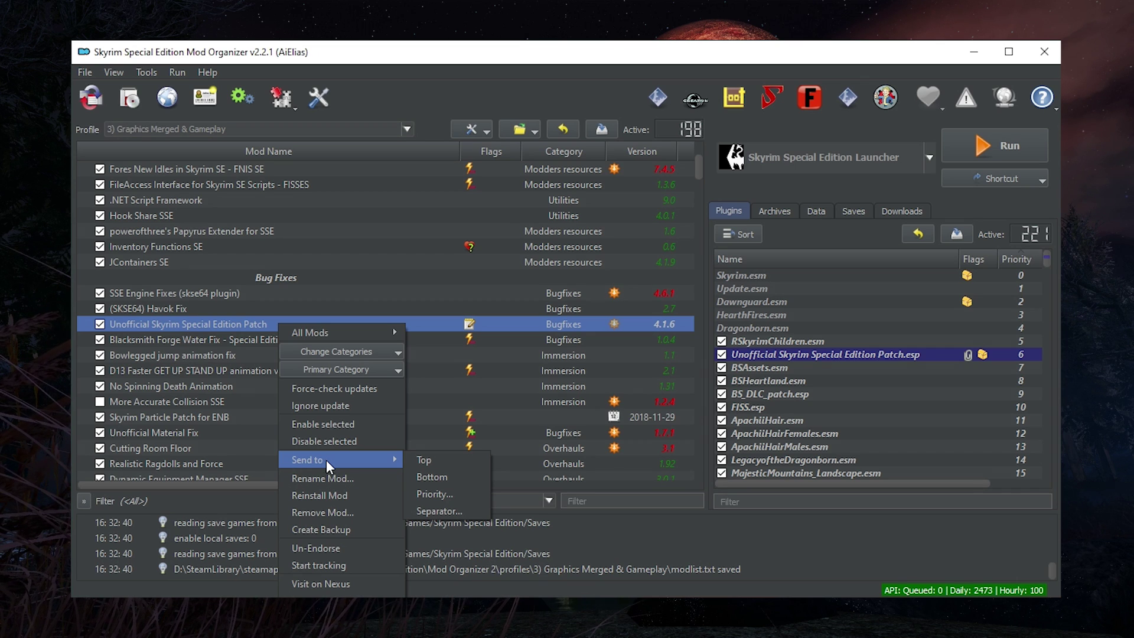
click(332, 534)
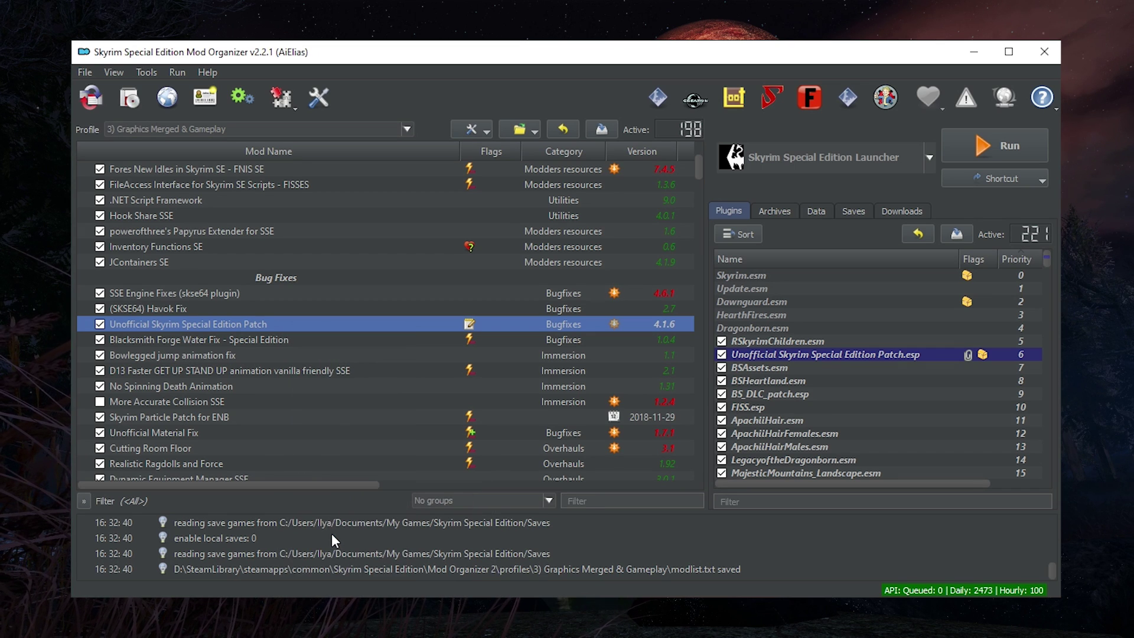
right_click(348, 168)
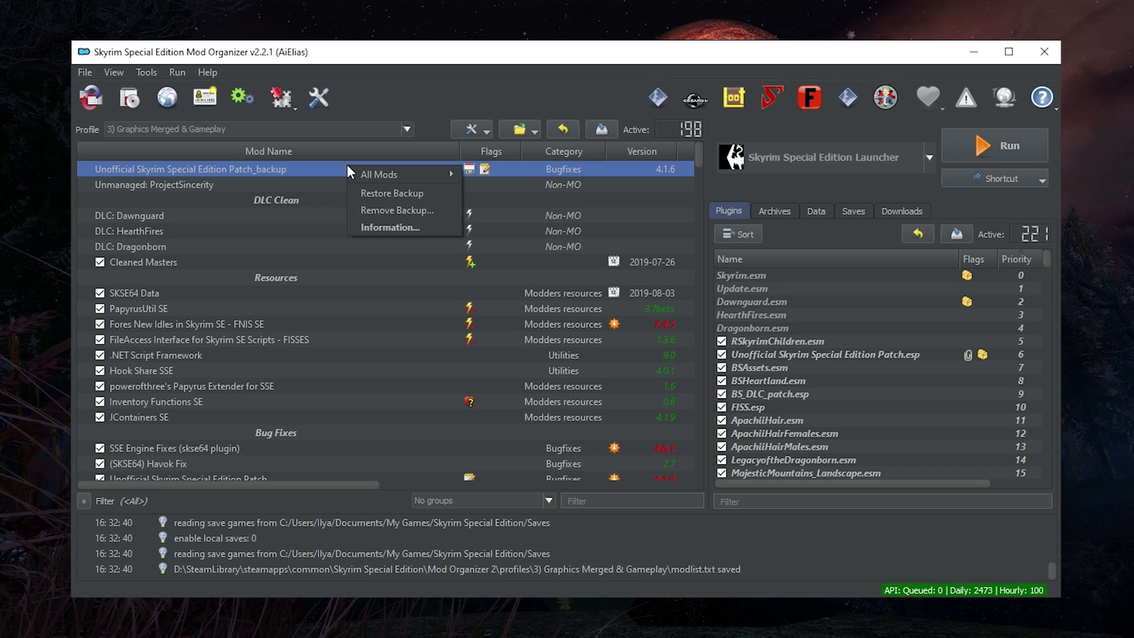
right_click(305, 200)
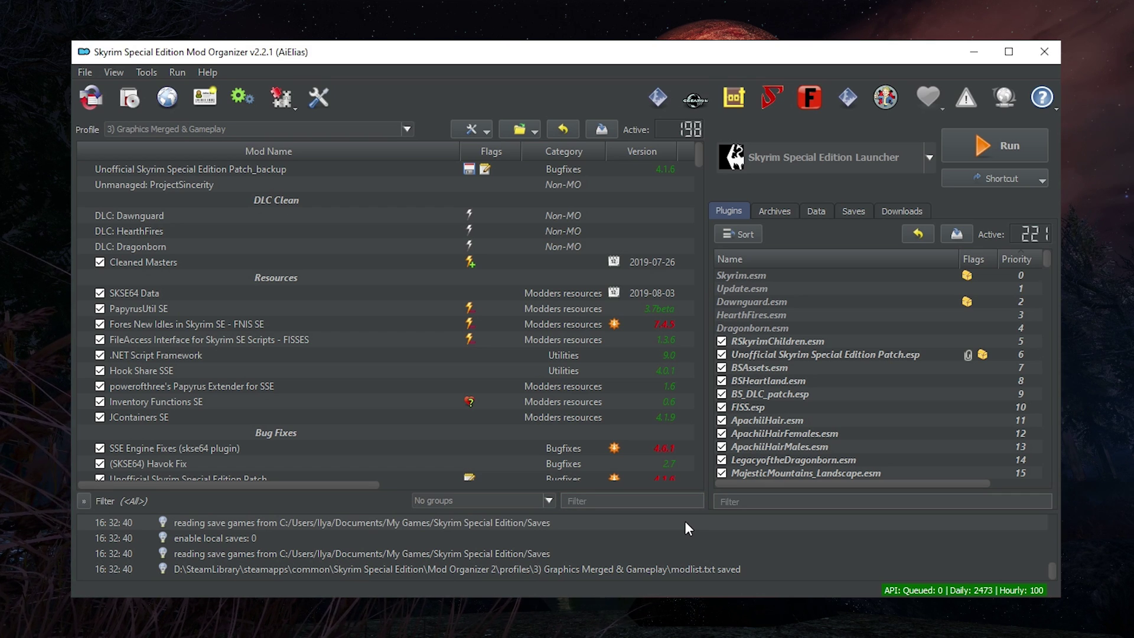
Filter the mod list by name for "Skyui | SKSE" to match either term, and clear the filter.
click(647, 500)
text(Sky)
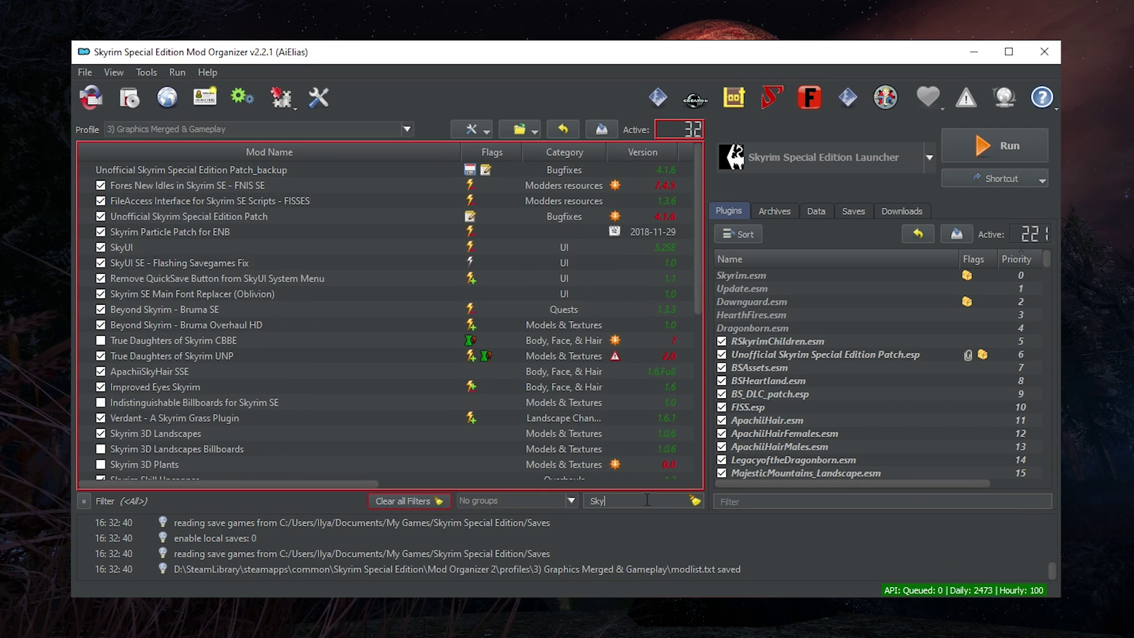
text(ui |)
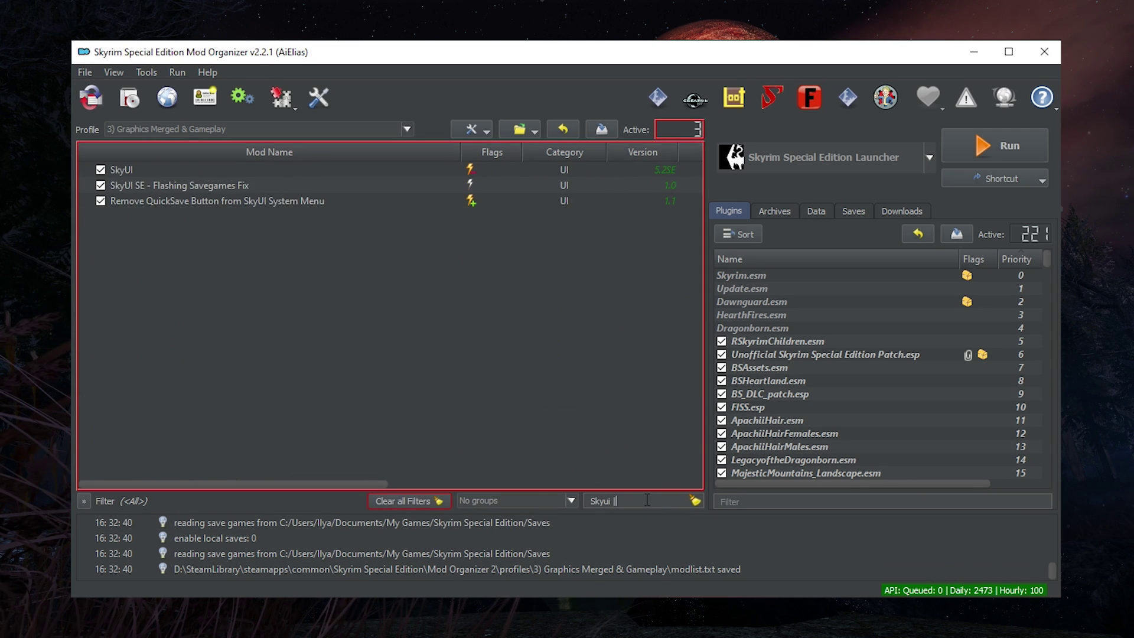
text( SKSE)
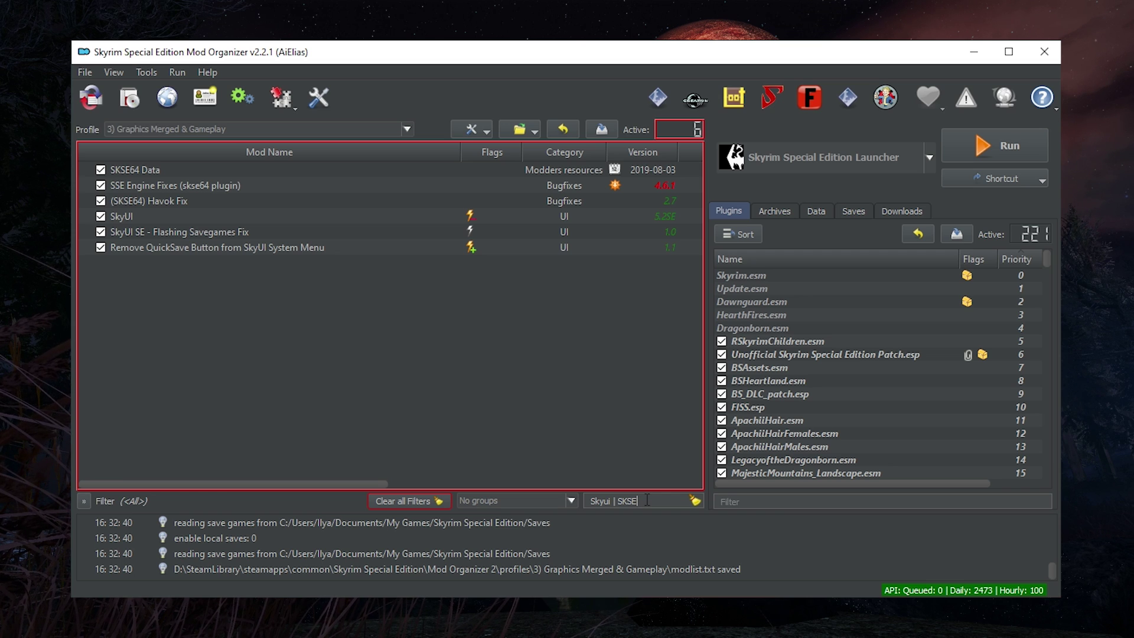
click(695, 500)
Group the mod list by Nexus IDs and by Categories, and return it to No groups.
click(550, 501)
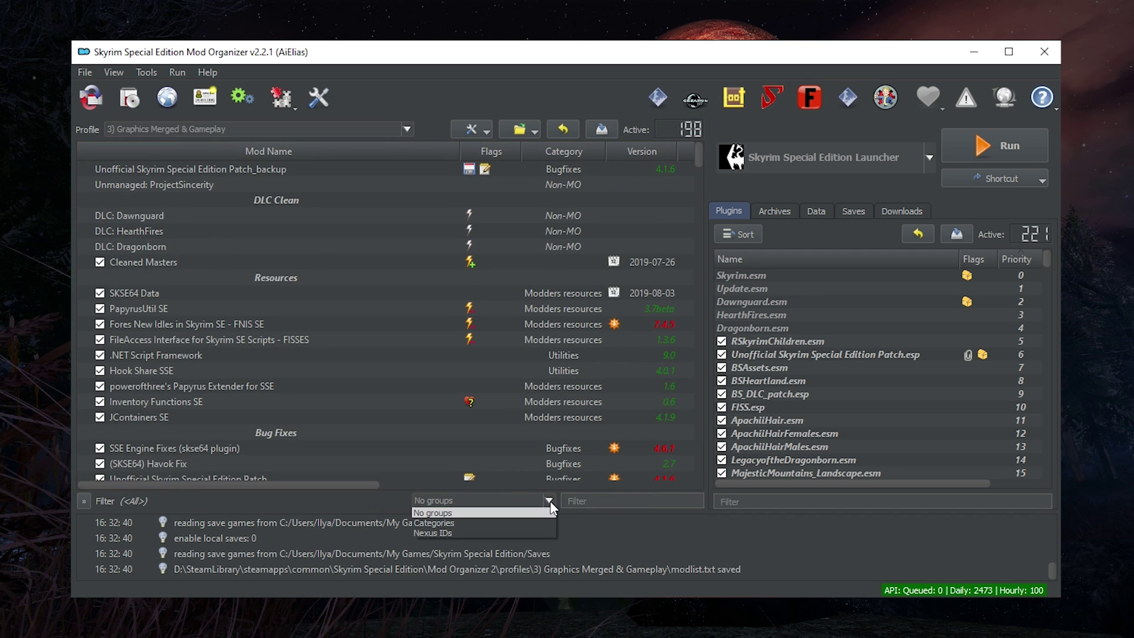
click(527, 534)
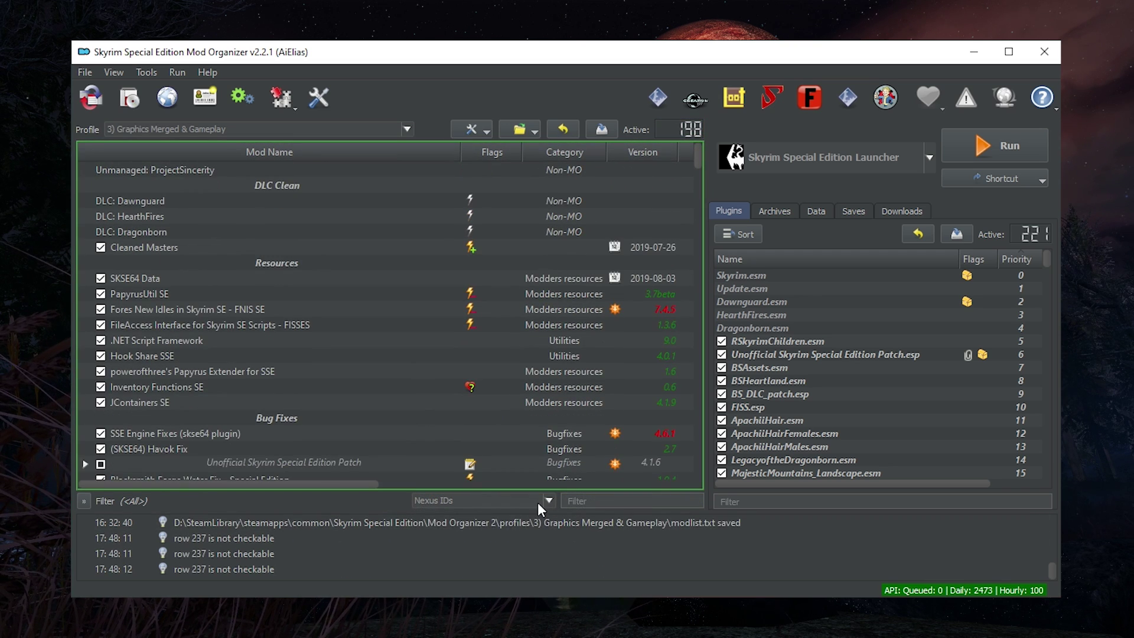
click(538, 502)
click(519, 523)
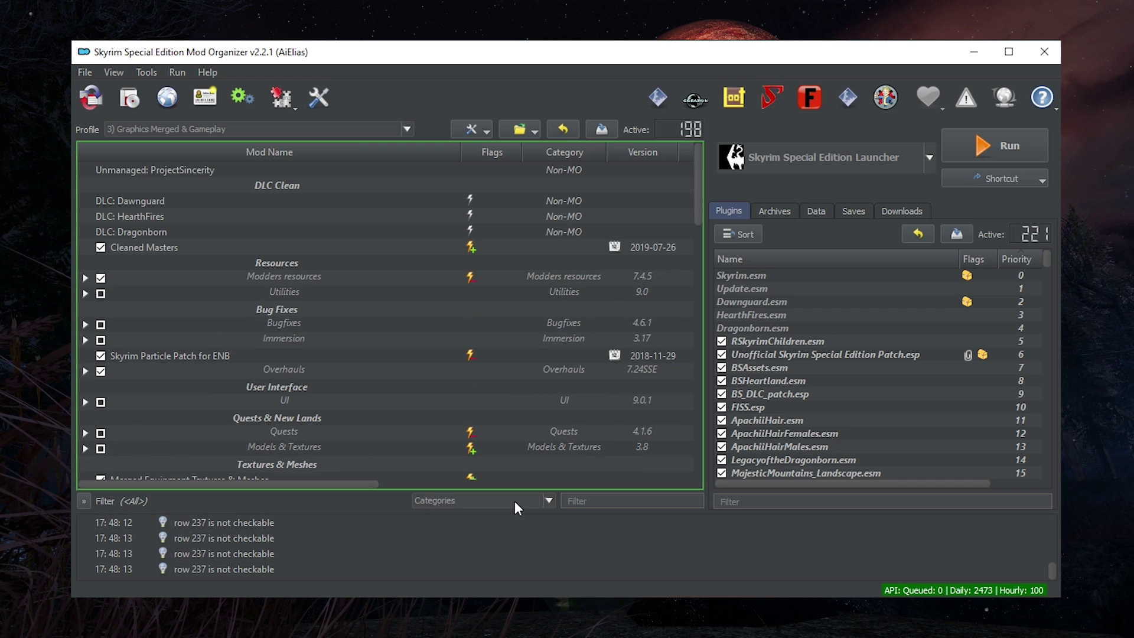
click(516, 501)
click(502, 512)
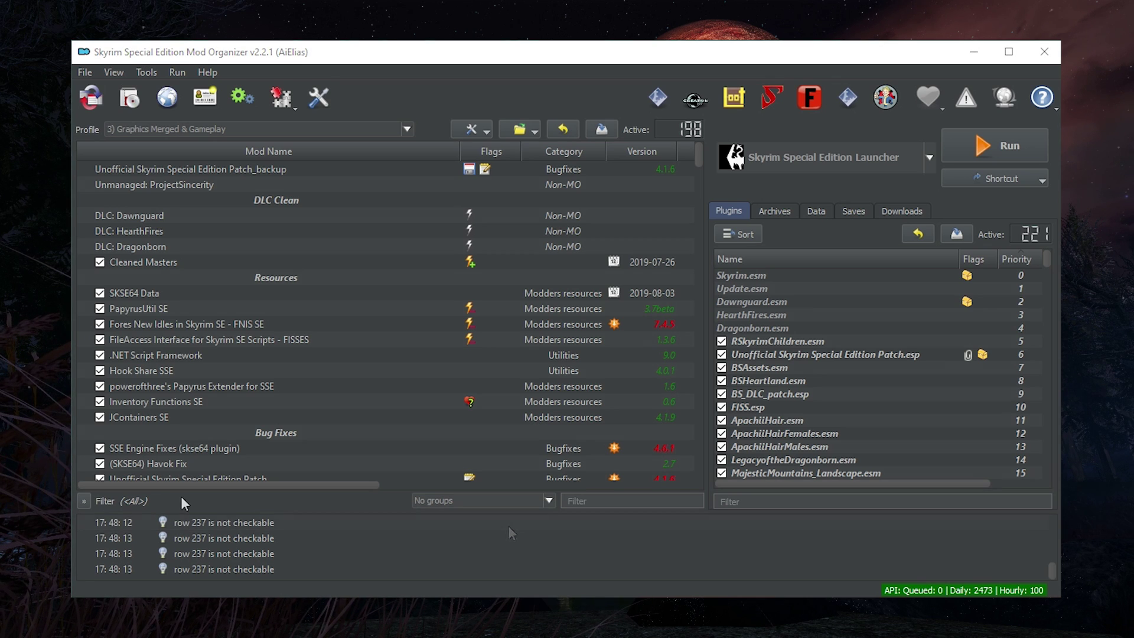
Show the category filters and list only mods matching all of <Checked>, <Contains INI files> and Environment.
click(85, 501)
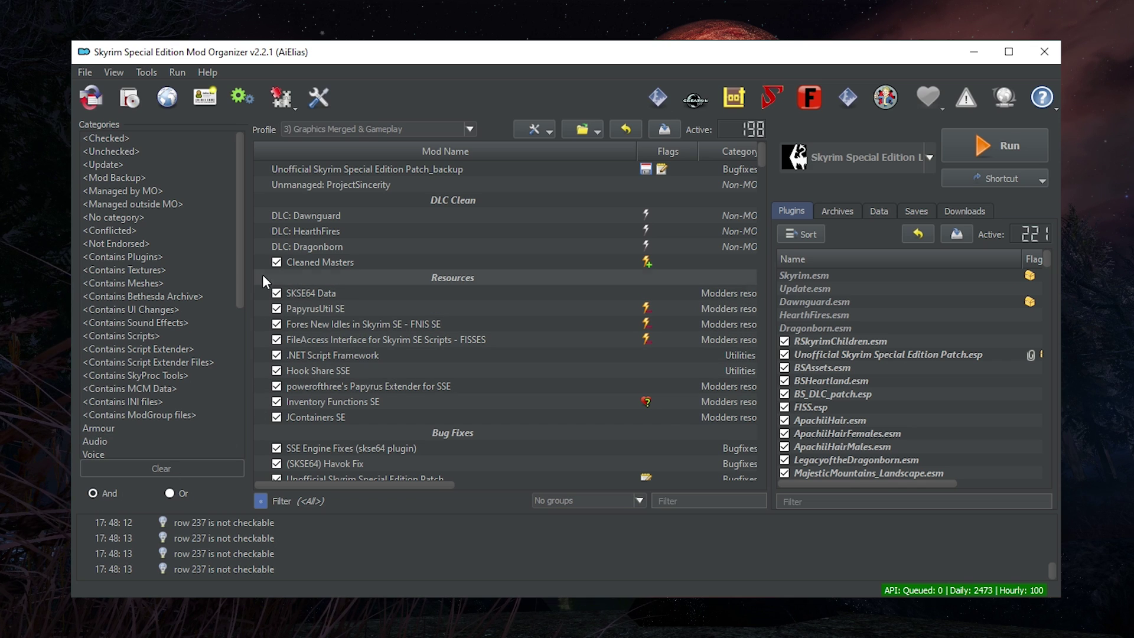
drag(240, 242, 239, 418)
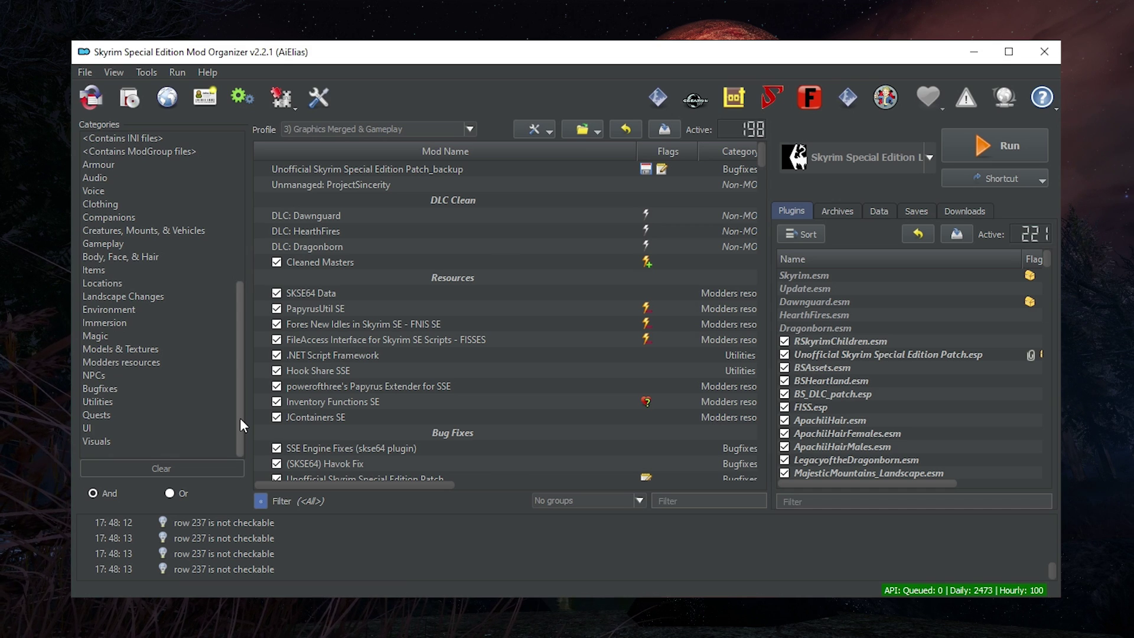
drag(240, 417, 247, 175)
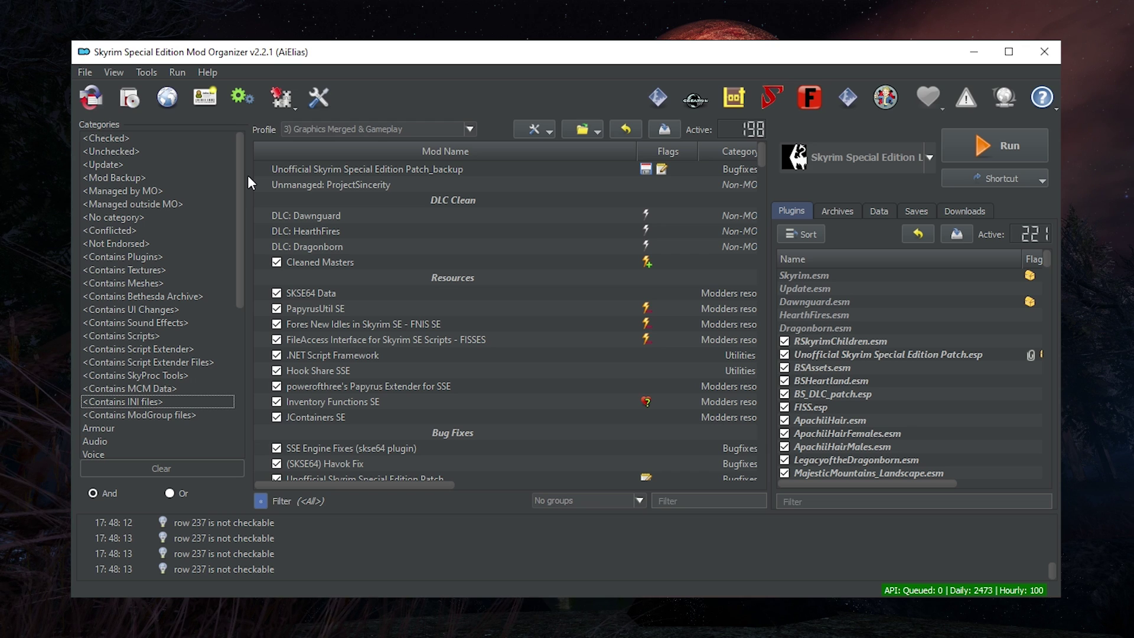
click(148, 138)
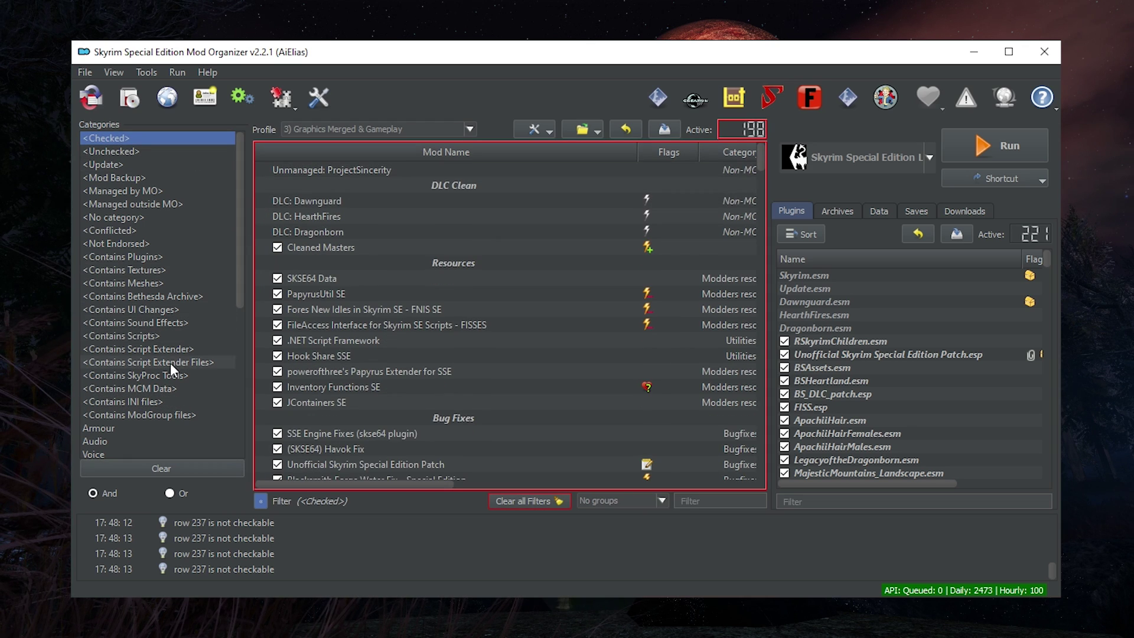
ctrl+click(157, 400)
drag(239, 276, 245, 366)
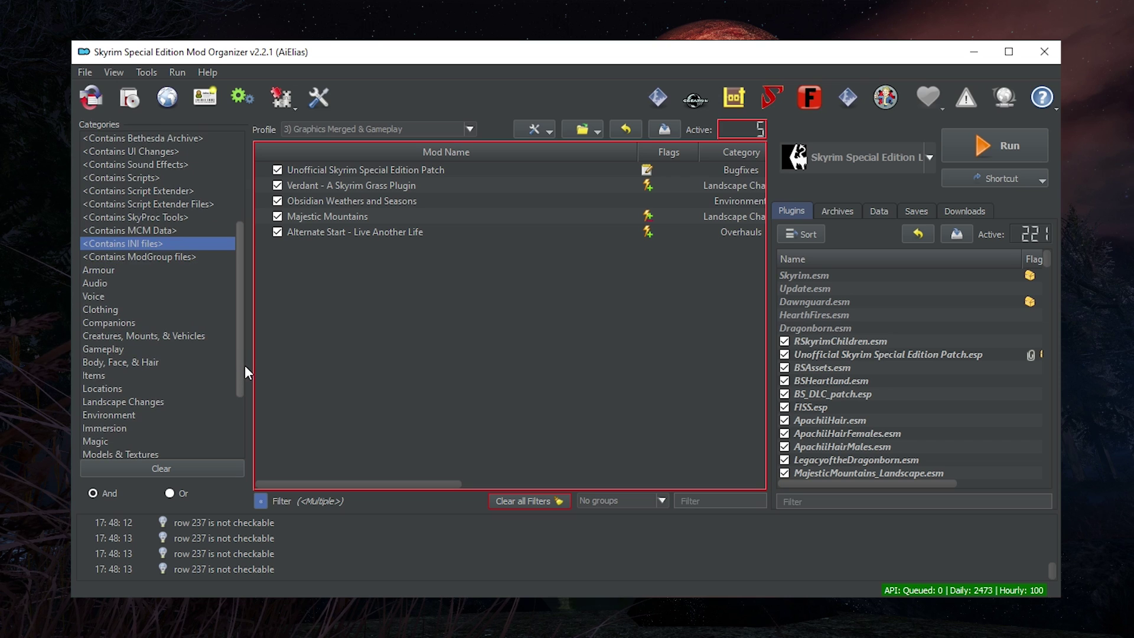
ctrl+click(138, 414)
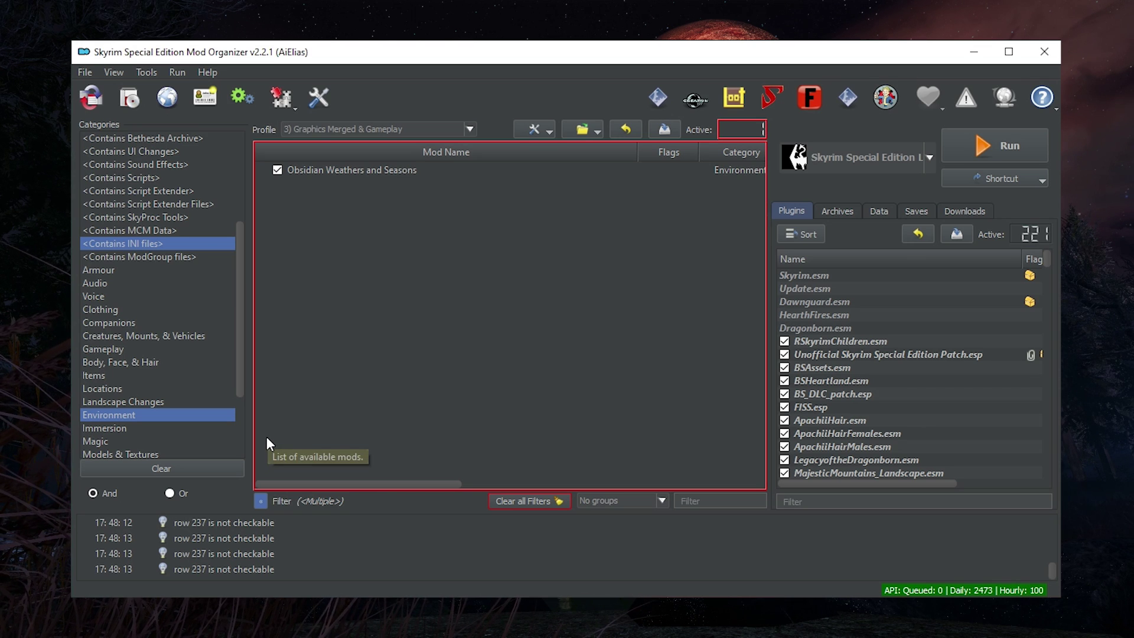
Remove <Checked> from the selected category filters and list mods matching any remaining category with Or.
drag(240, 367, 228, 260)
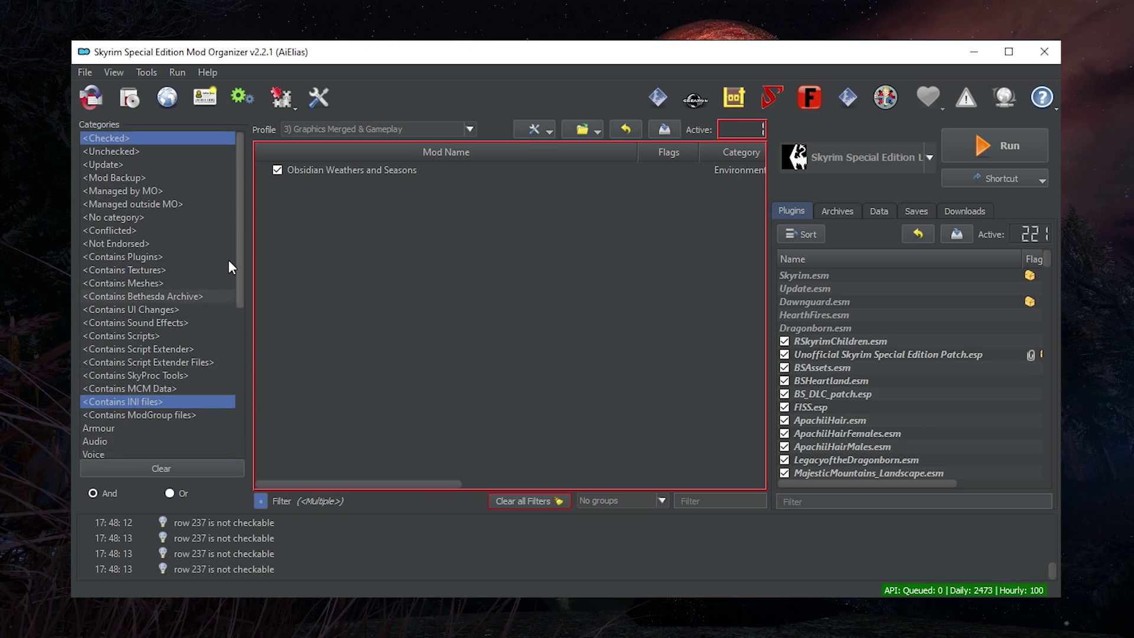
click(106, 137)
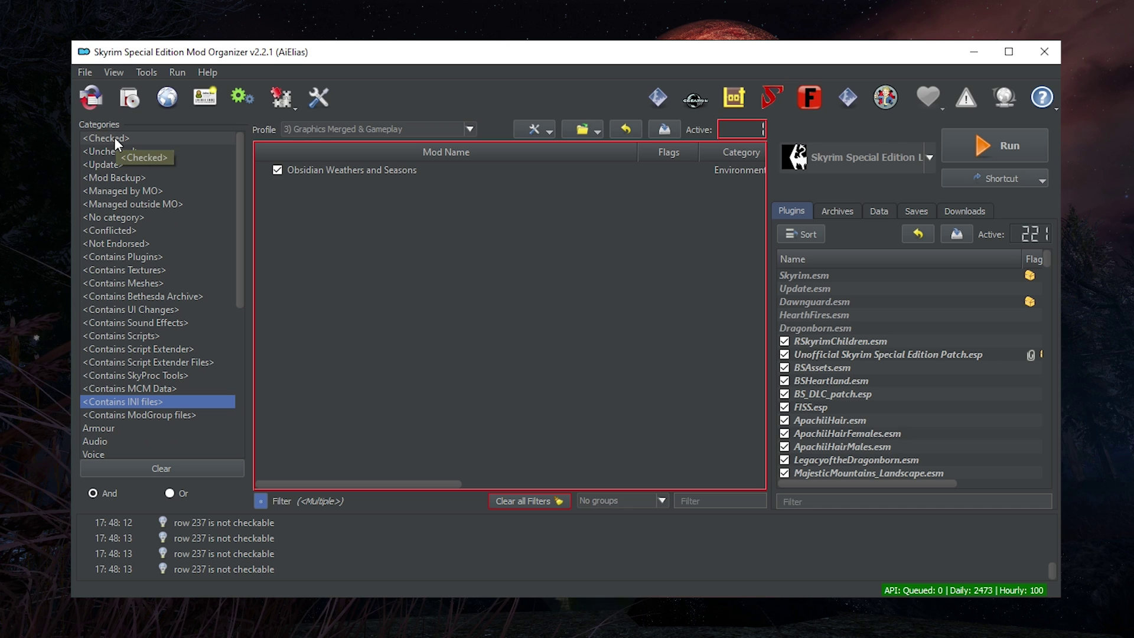
click(170, 492)
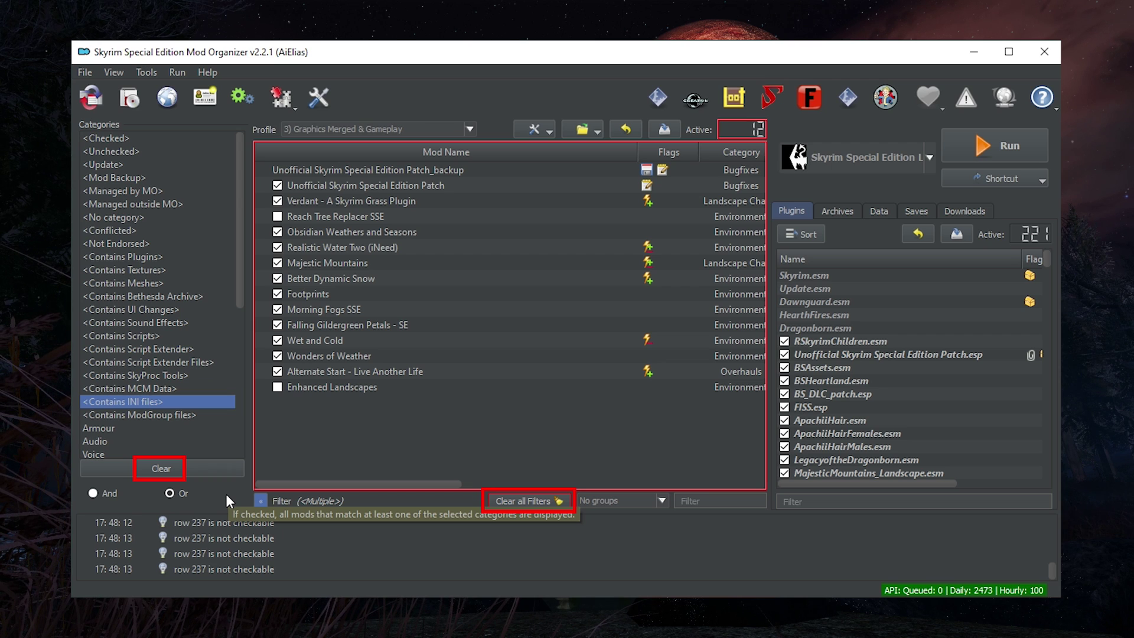
Clear the selected category filters and set category matching back to And.
click(185, 470)
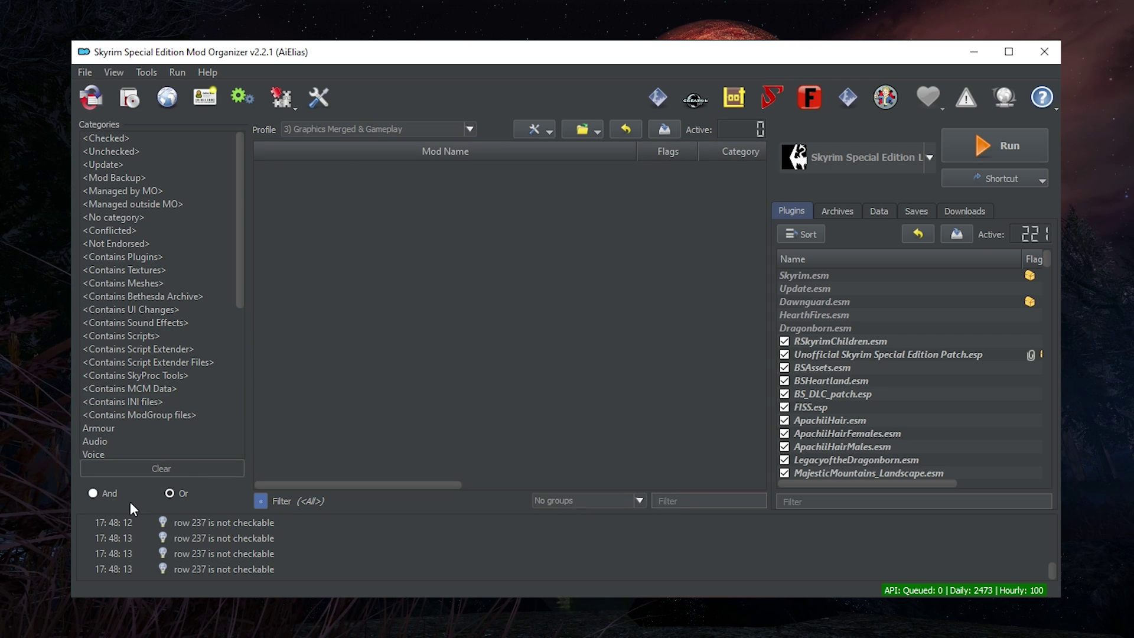
click(92, 493)
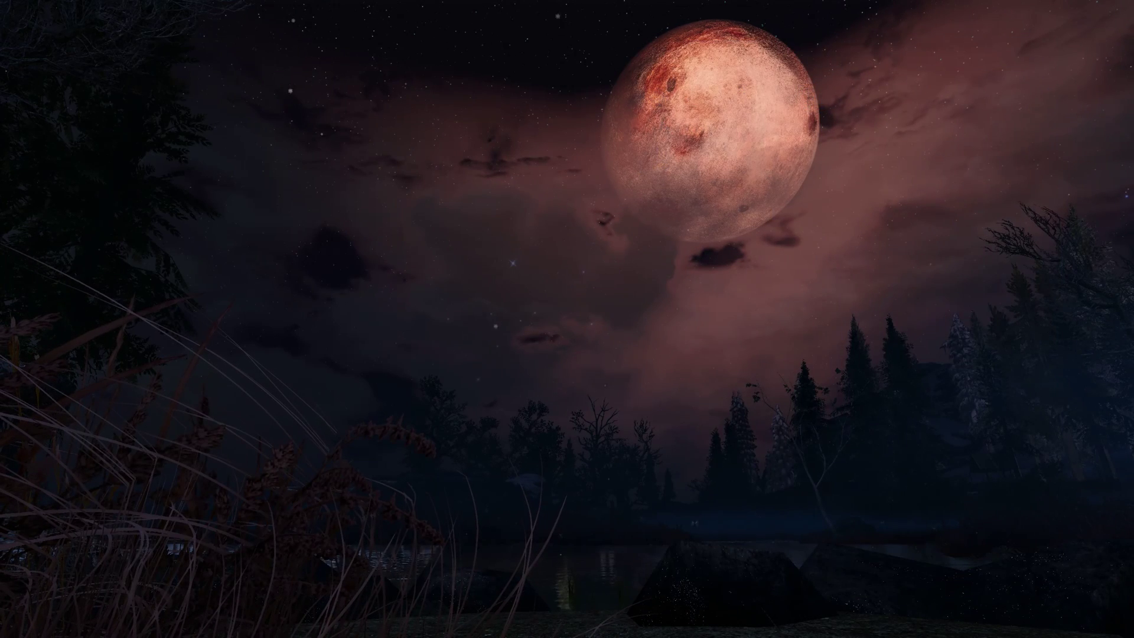